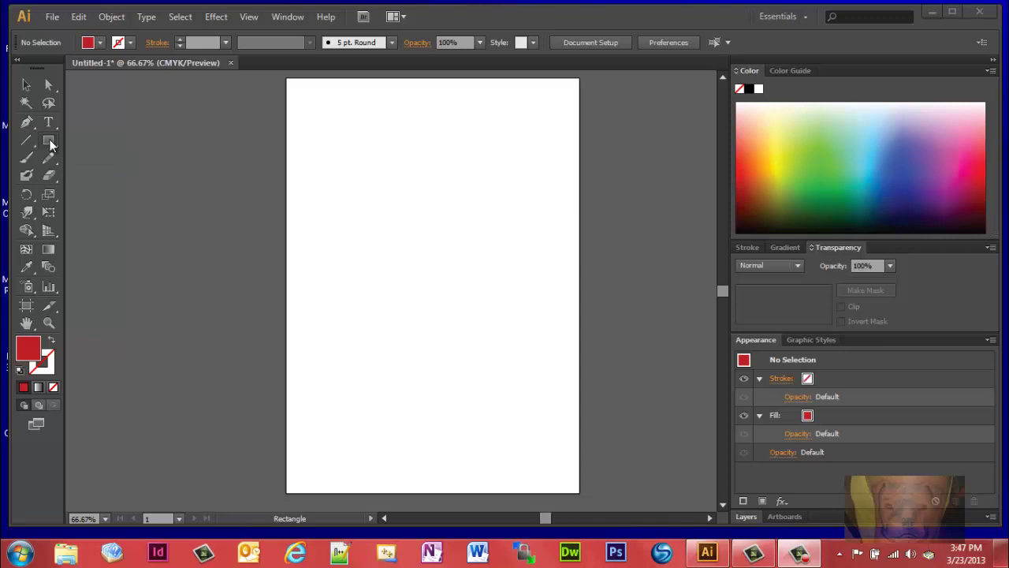
# Draw small ellipses near the top of the artboard with a bright red FF0013 fill
pyautogui.moveTo(49, 141); pyautogui.dragTo(100, 175)
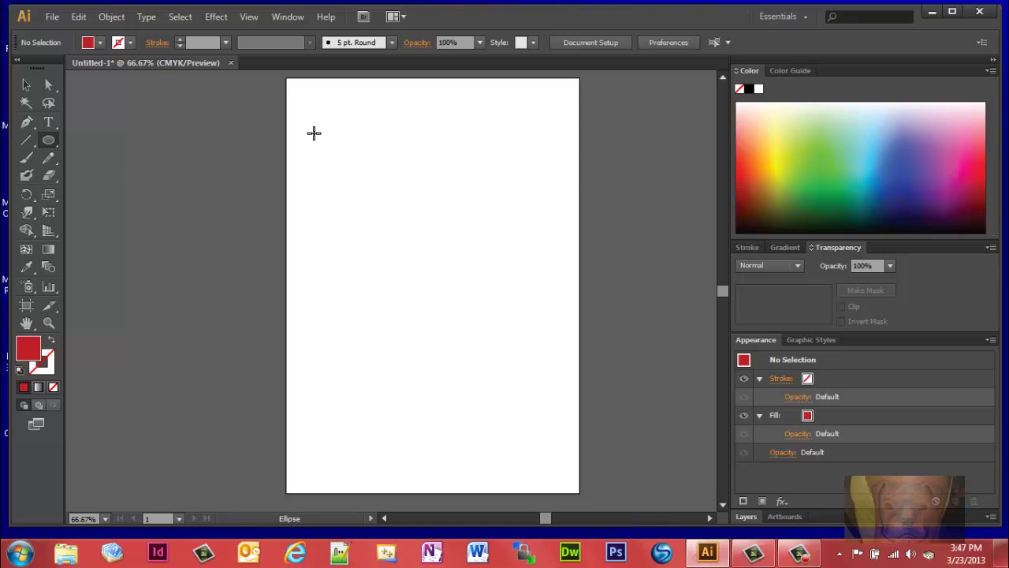
pyautogui.moveTo(313, 135); pyautogui.dragTo(333, 145)
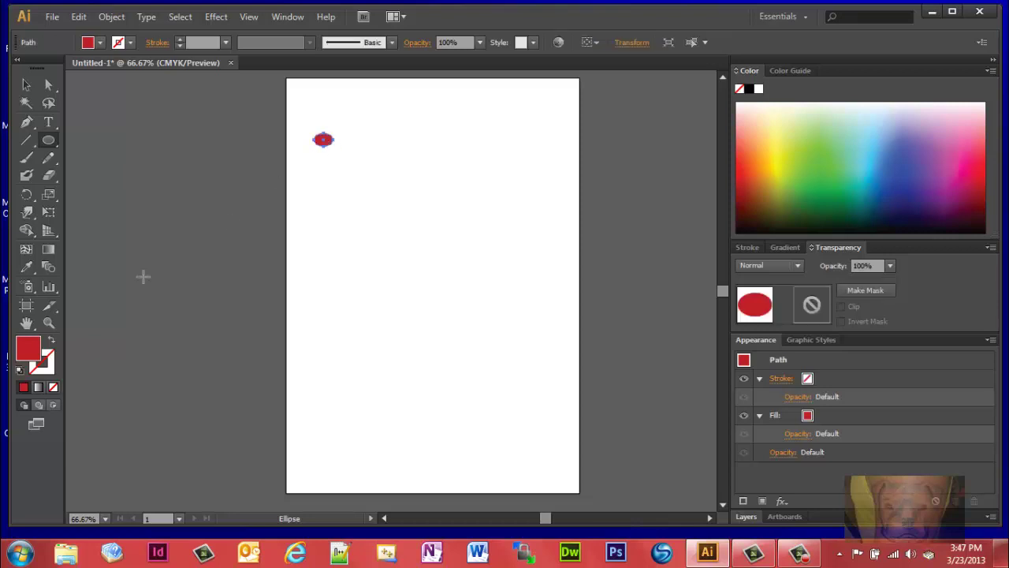
pyautogui.doubleClick(34, 345)
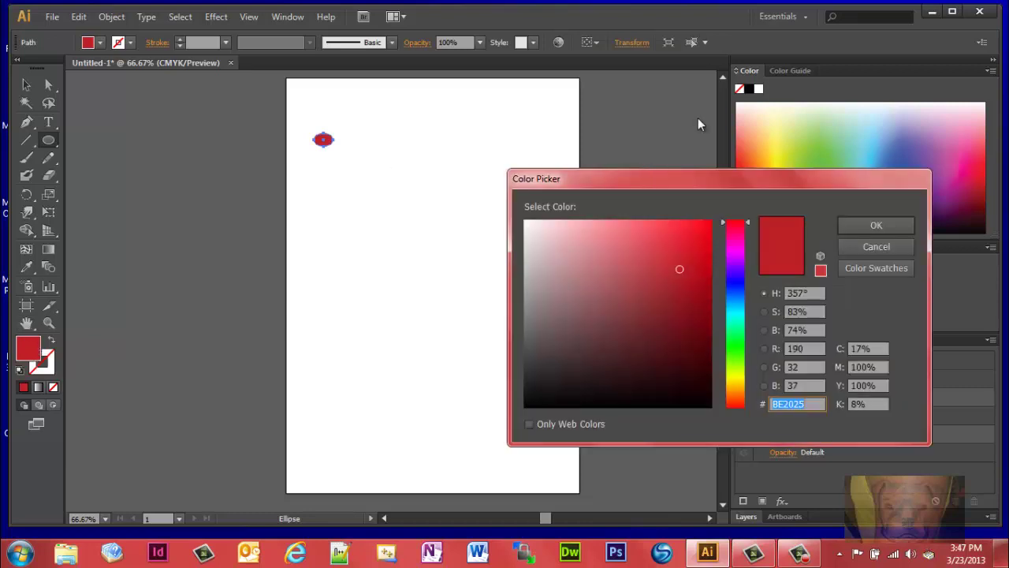
pyautogui.moveTo(681, 271); pyautogui.dragTo(716, 200)
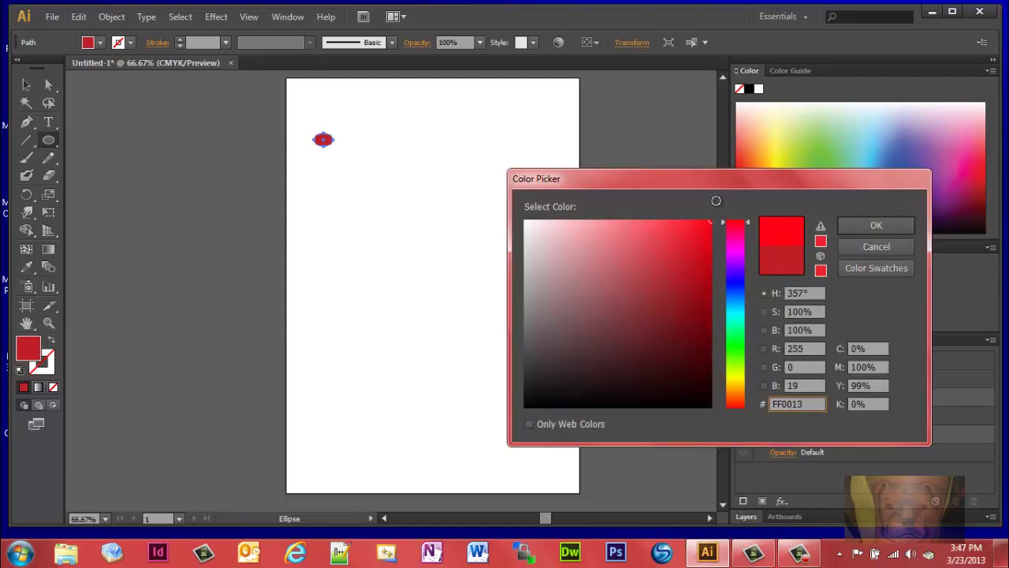
pyautogui.click(870, 223)
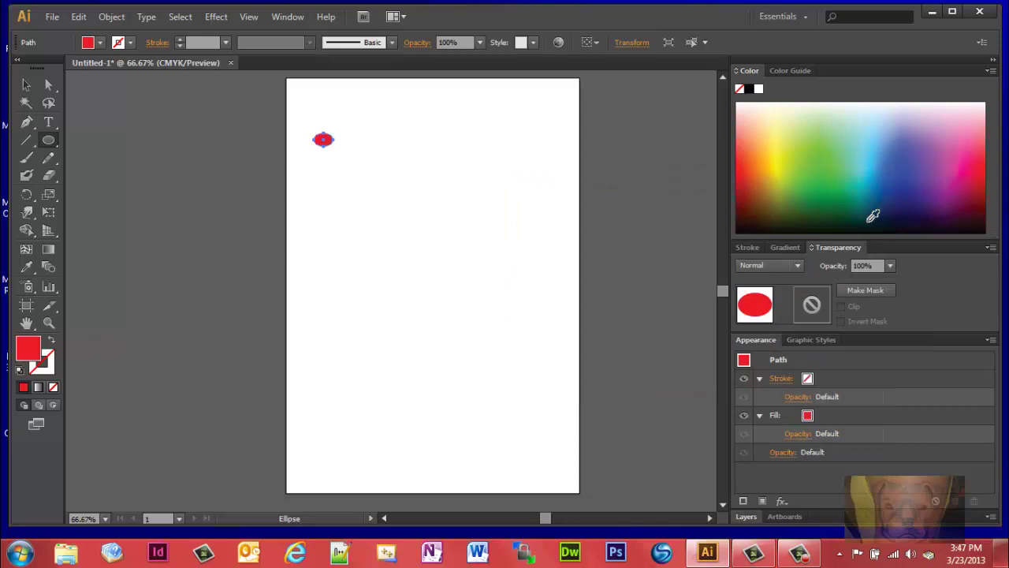
pyautogui.click(48, 140)
pyautogui.moveTo(337, 174); pyautogui.dragTo(350, 137)
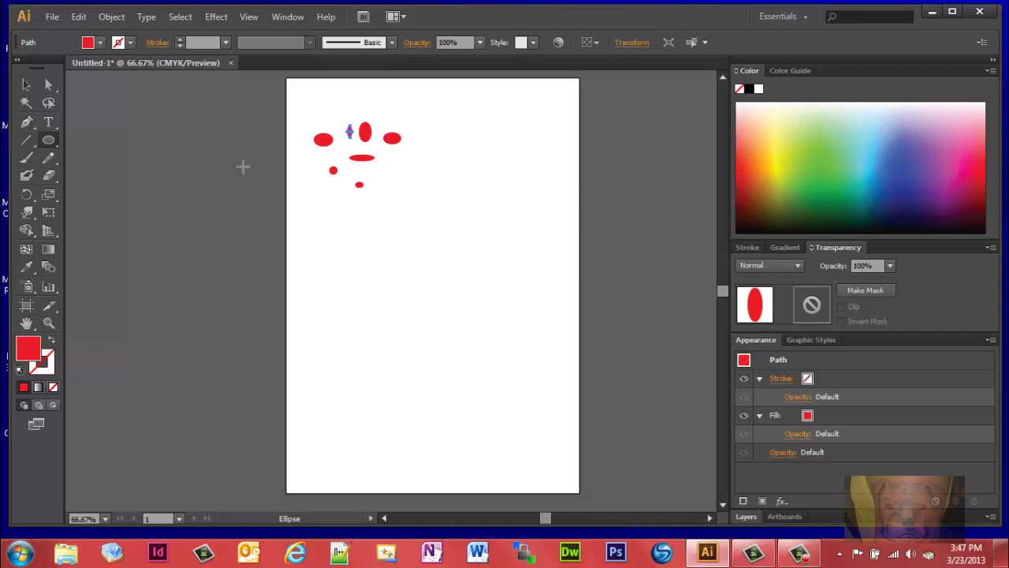
# Zoom in on the group of red ellipses
pyautogui.click(30, 254)
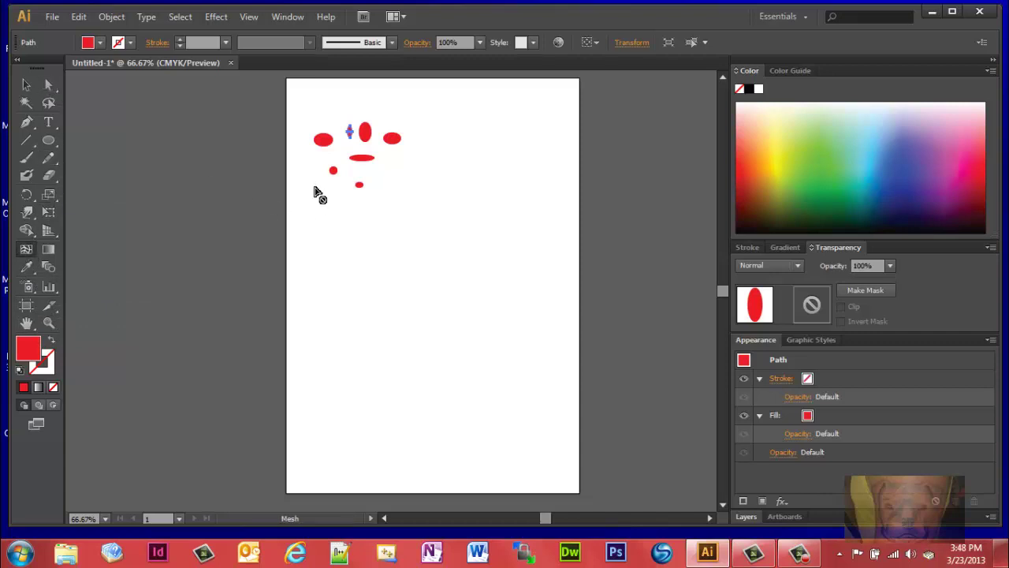
pyautogui.click(324, 140)
pyautogui.click(26, 85)
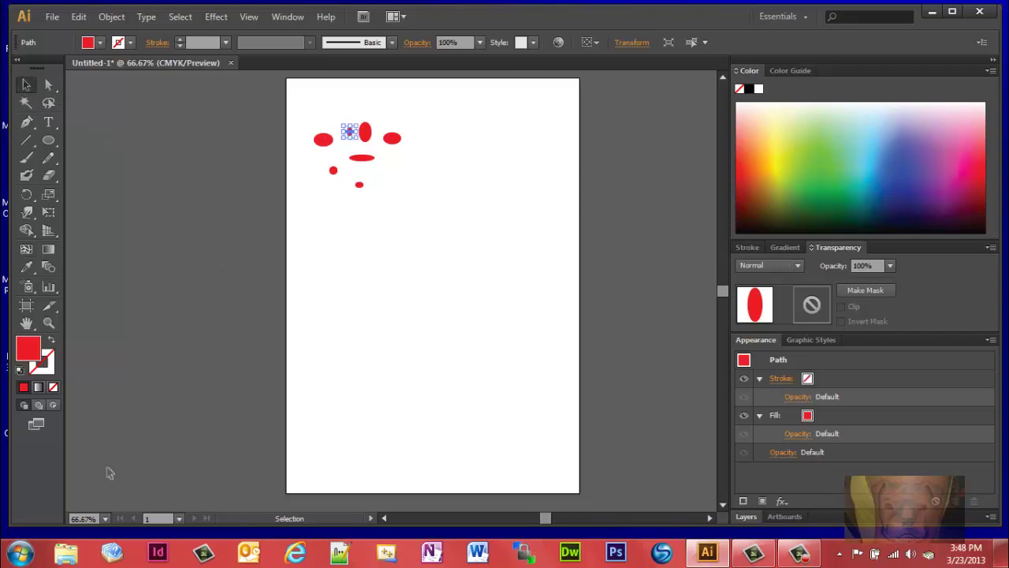
pyautogui.click(48, 322)
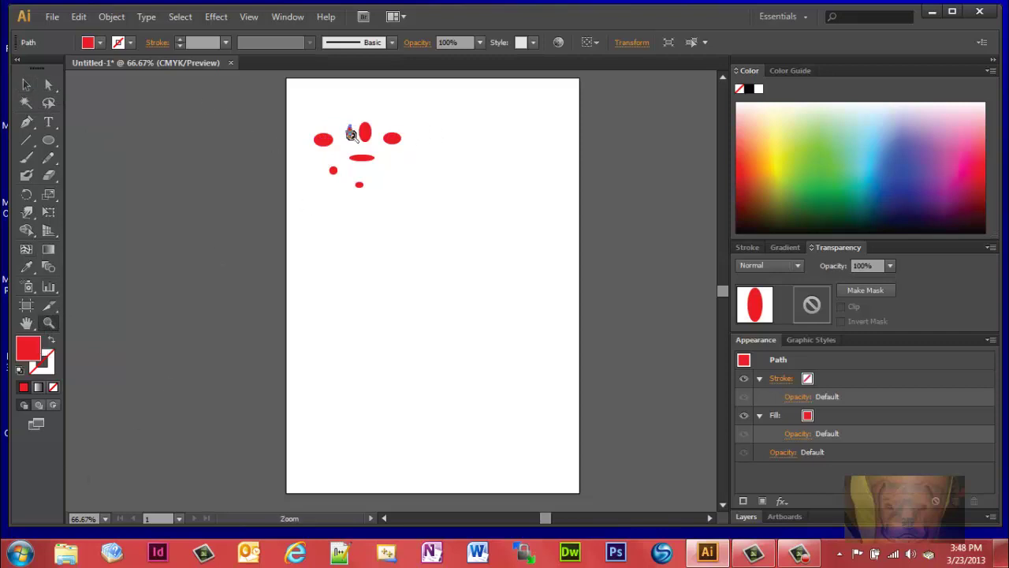
pyautogui.moveTo(312, 96); pyautogui.dragTo(443, 209)
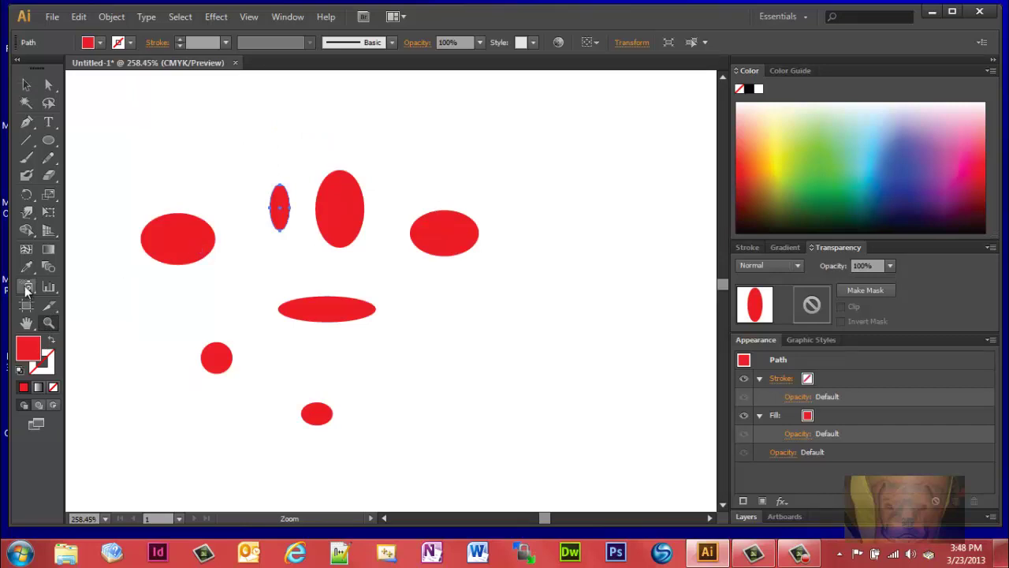
# Turn the narrow upright ellipse into a gradient mesh with two mesh lines, then deselect
pyautogui.click(26, 249)
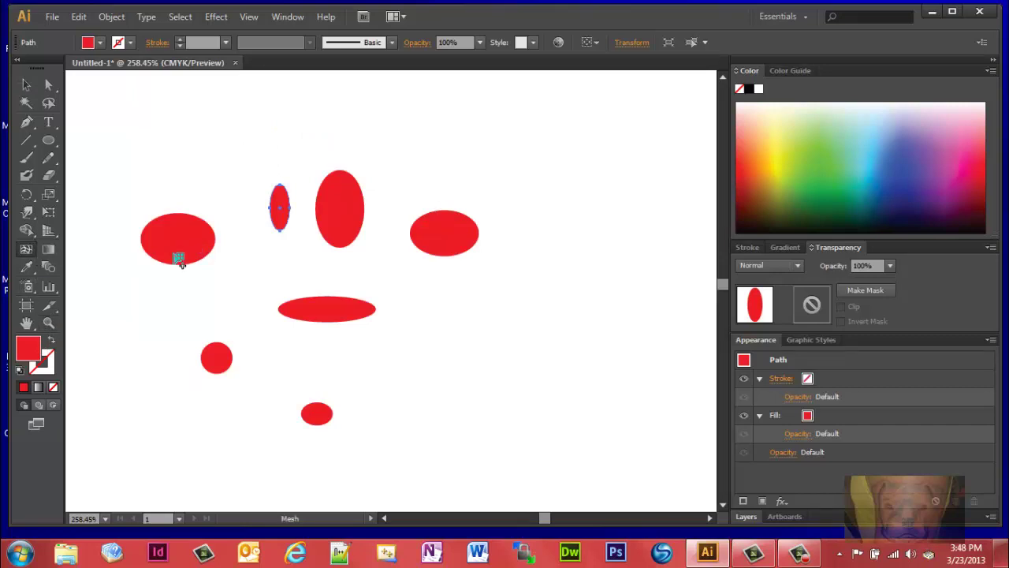
pyautogui.click(280, 211)
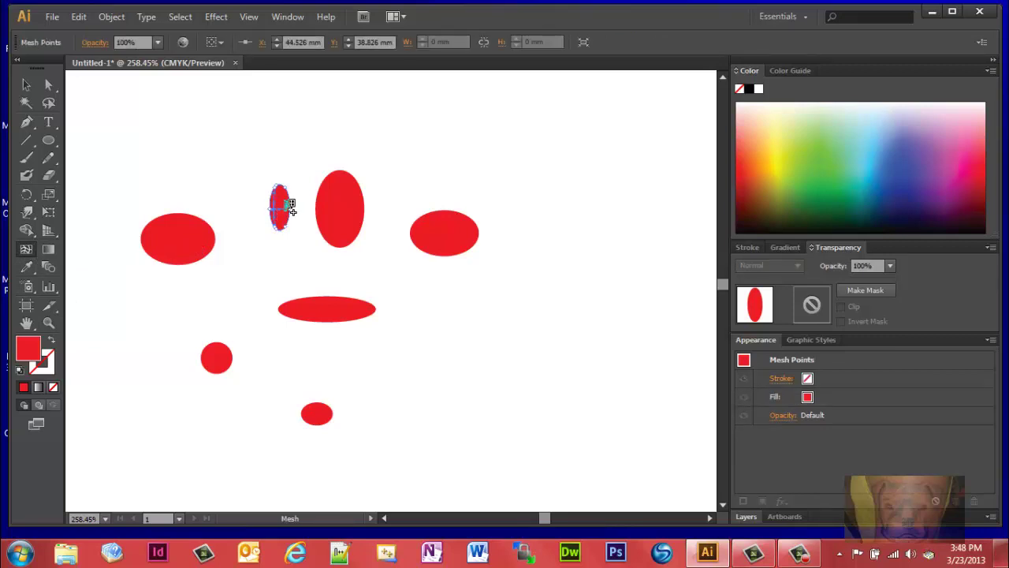
pyautogui.click(287, 202)
pyautogui.click(26, 84)
pyautogui.click(216, 358)
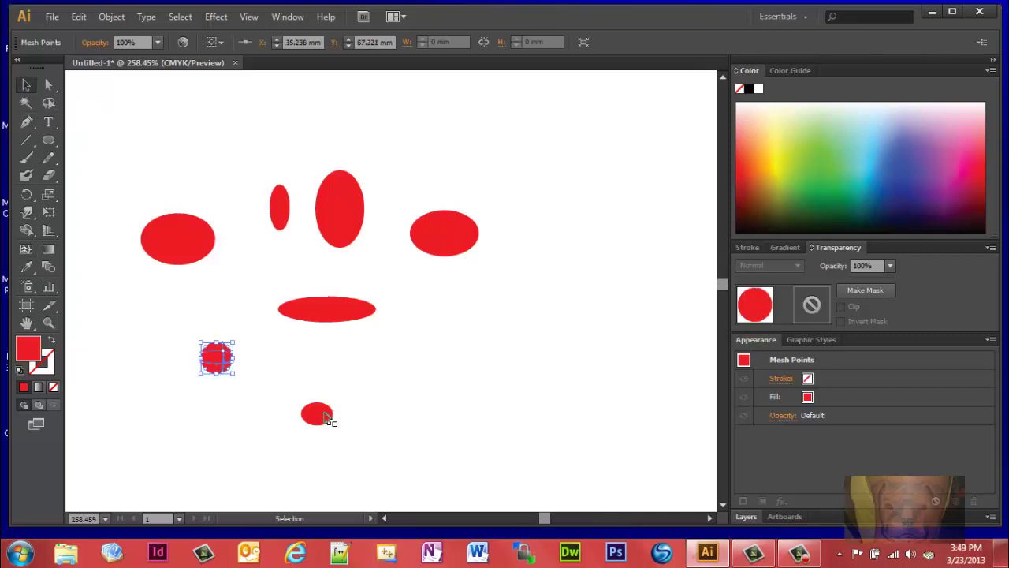
pyautogui.click(190, 309)
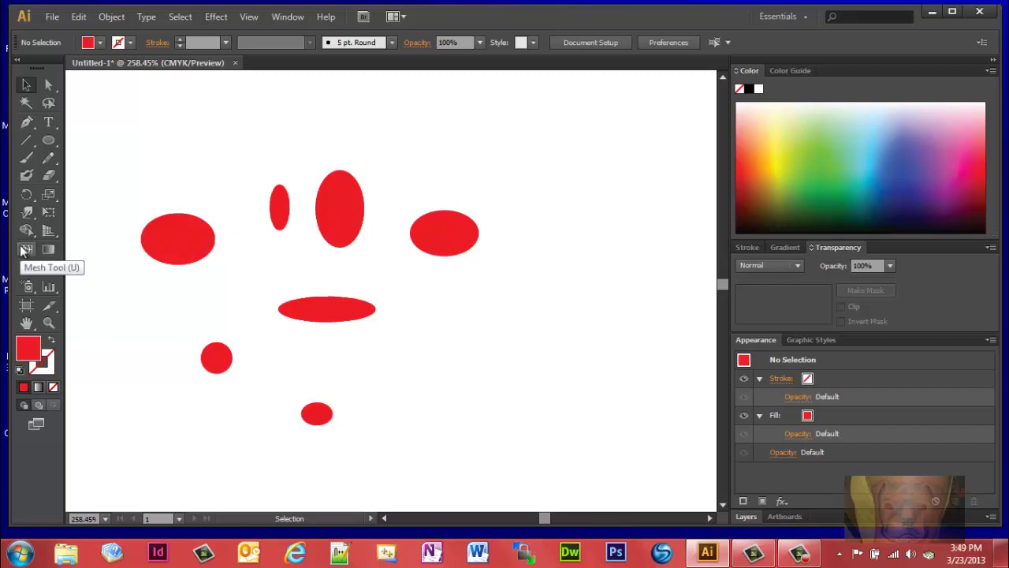
# Add two mesh points to the left red ellipse
pyautogui.click(26, 249)
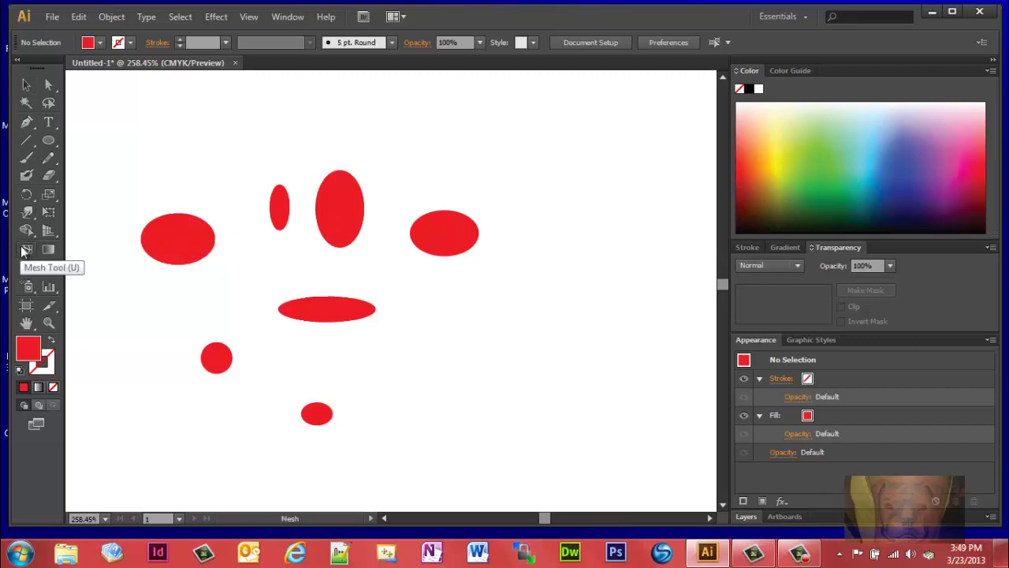
pyautogui.click(169, 242)
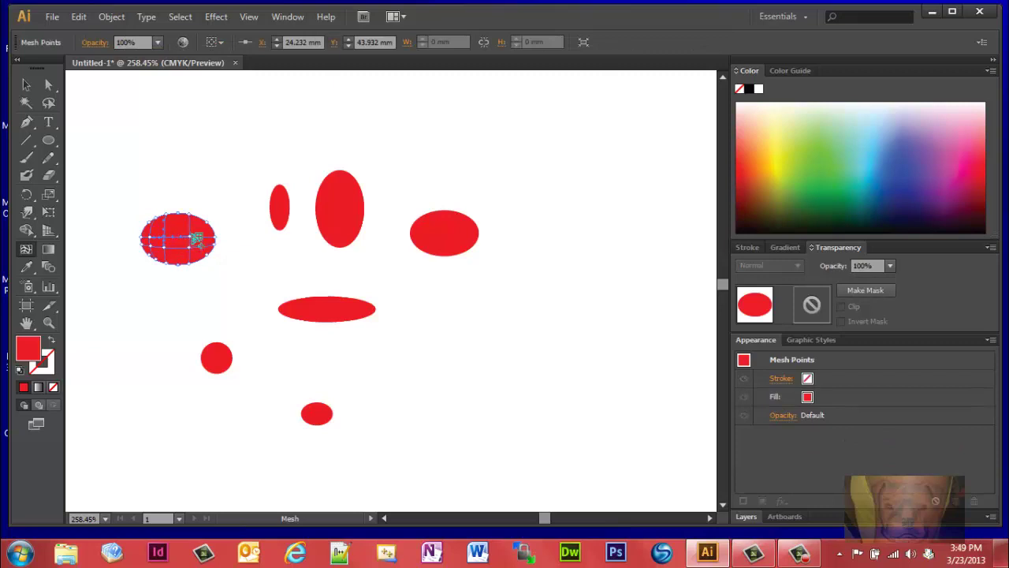
pyautogui.click(202, 230)
# Color one mesh point pale pink F78F99 as a highlight
pyautogui.click(48, 85)
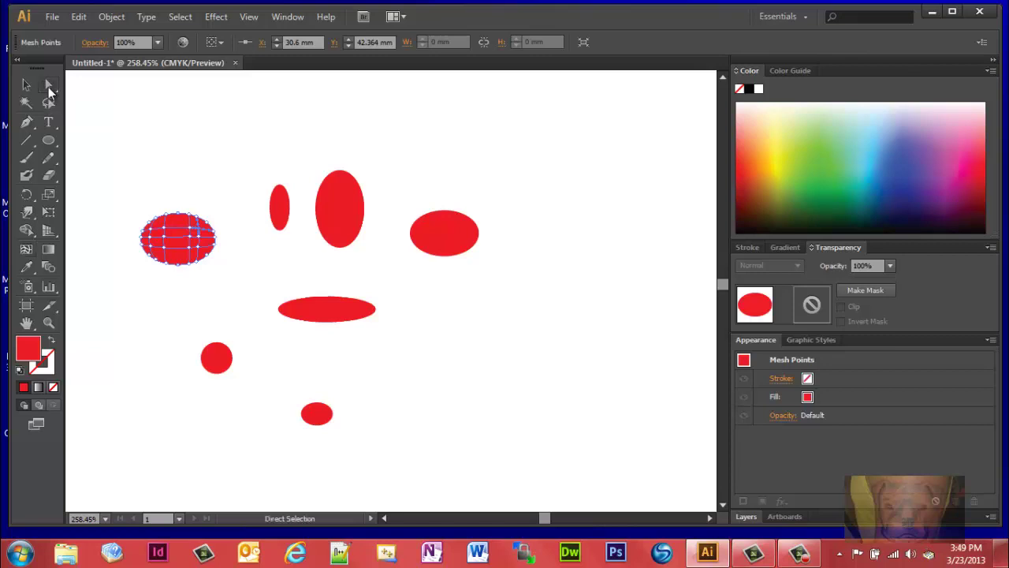
pyautogui.click(166, 234)
pyautogui.doubleClick(28, 349)
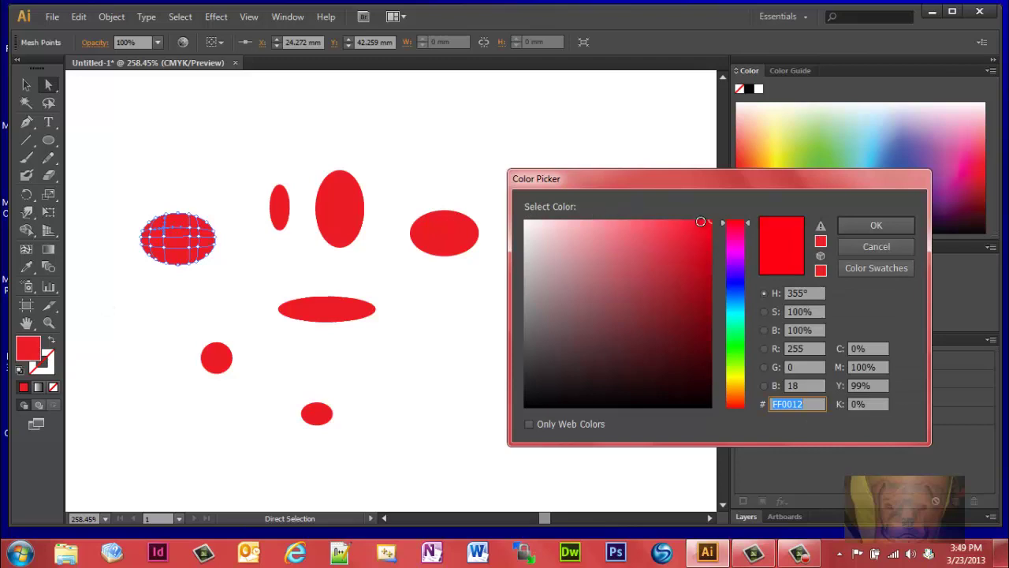
pyautogui.moveTo(709, 223); pyautogui.dragTo(603, 225)
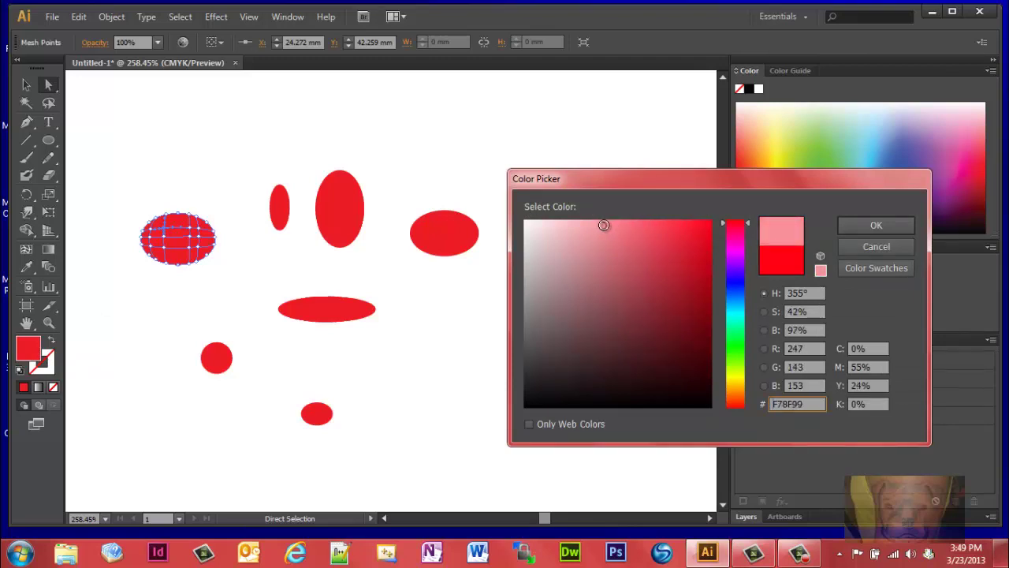
pyautogui.click(870, 220)
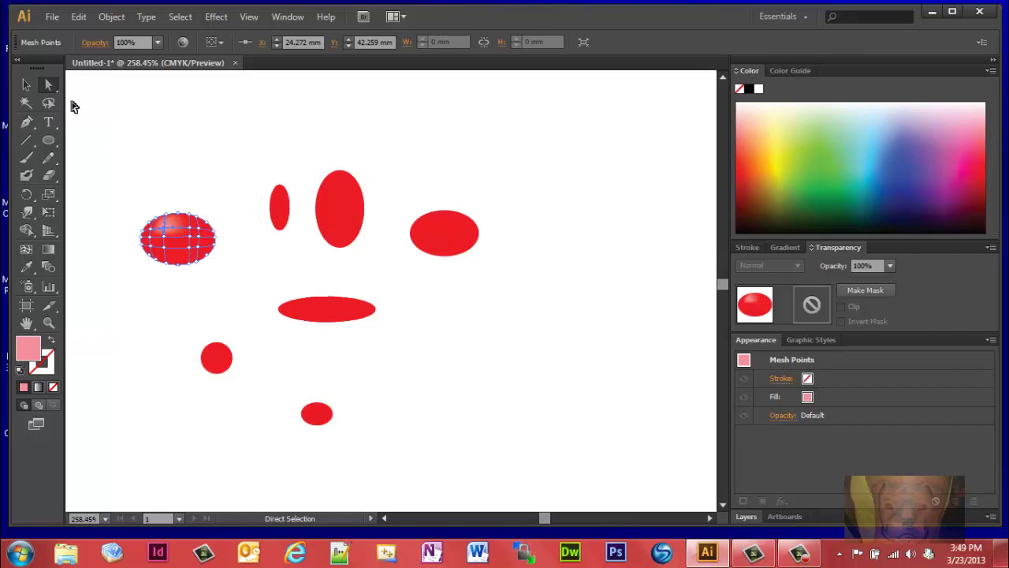
# Color another mesh point deeper red D10F1E for shading
pyautogui.click(192, 251)
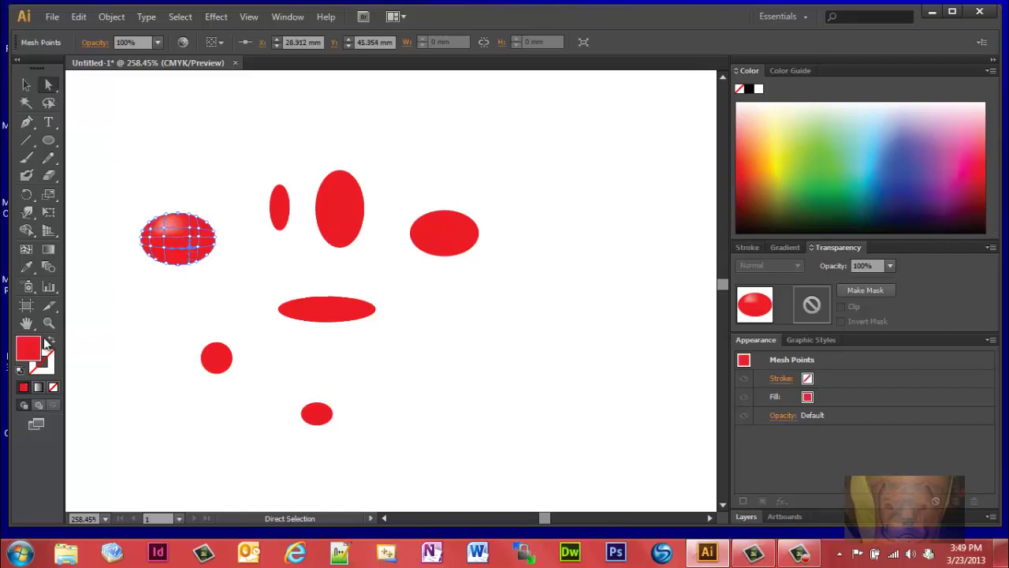
pyautogui.doubleClick(29, 347)
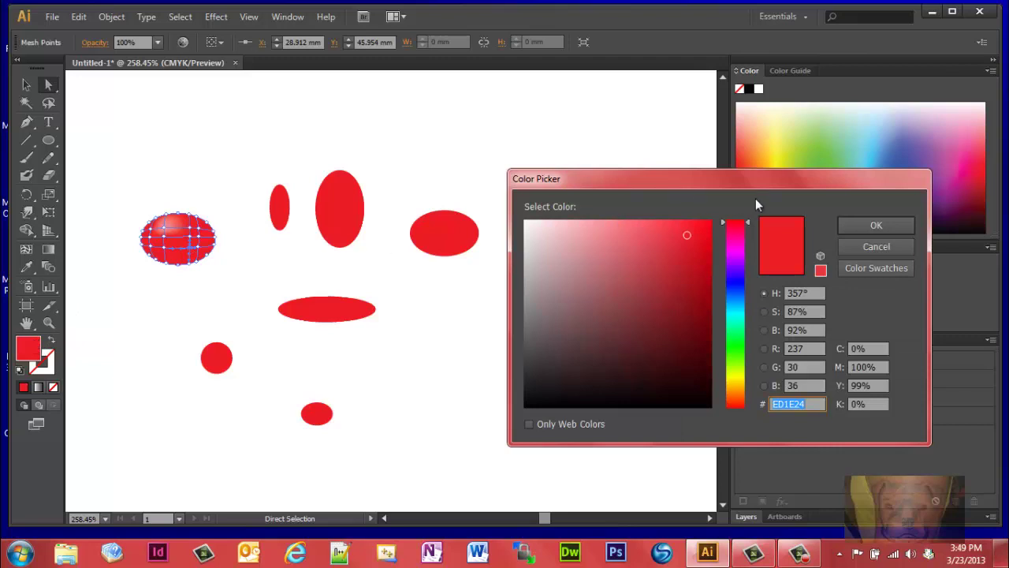
pyautogui.moveTo(686, 237); pyautogui.dragTo(702, 250)
pyautogui.click(868, 226)
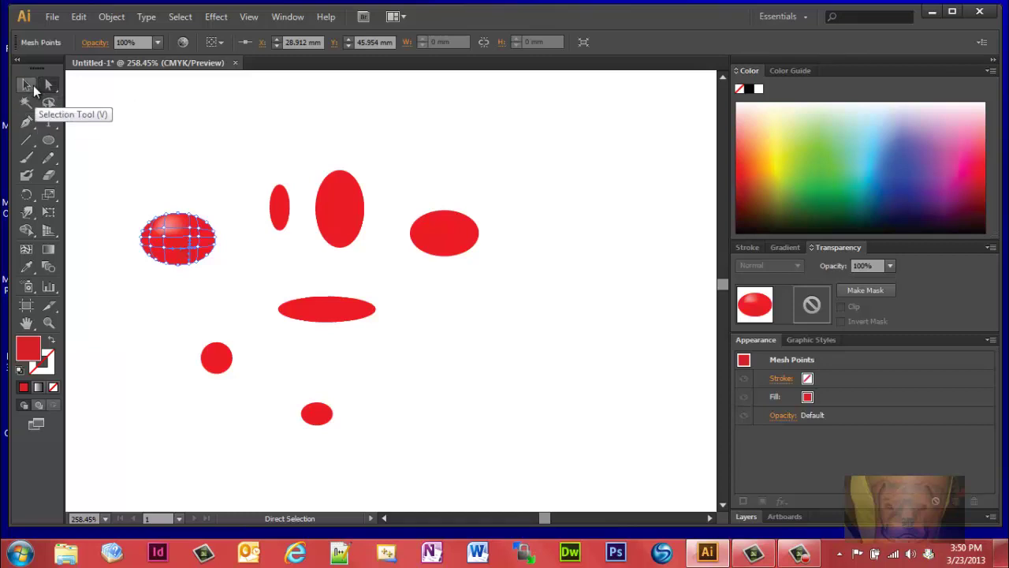
# Add two mesh lines to the narrow ellipse
pyautogui.click(26, 250)
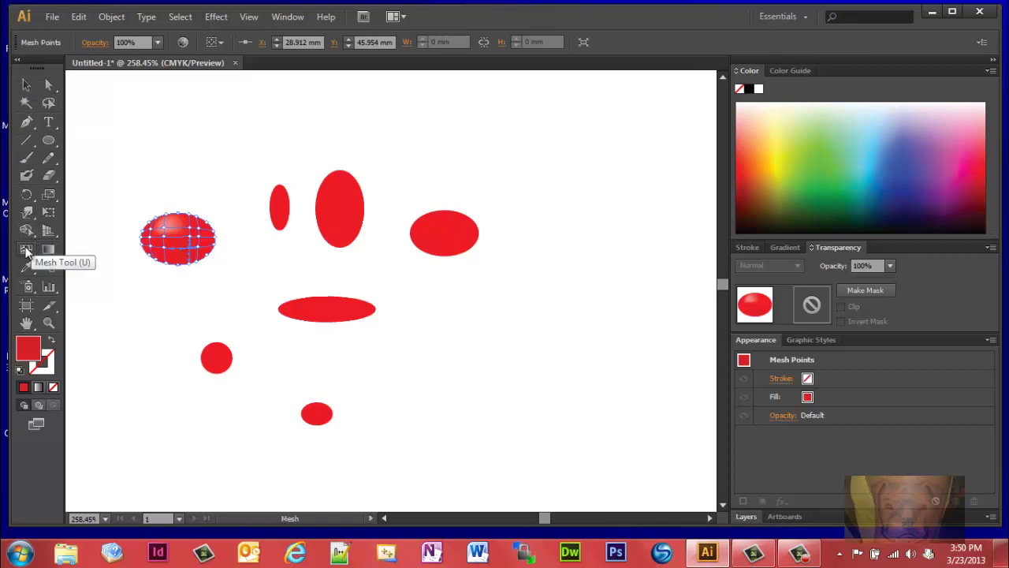
pyautogui.click(50, 82)
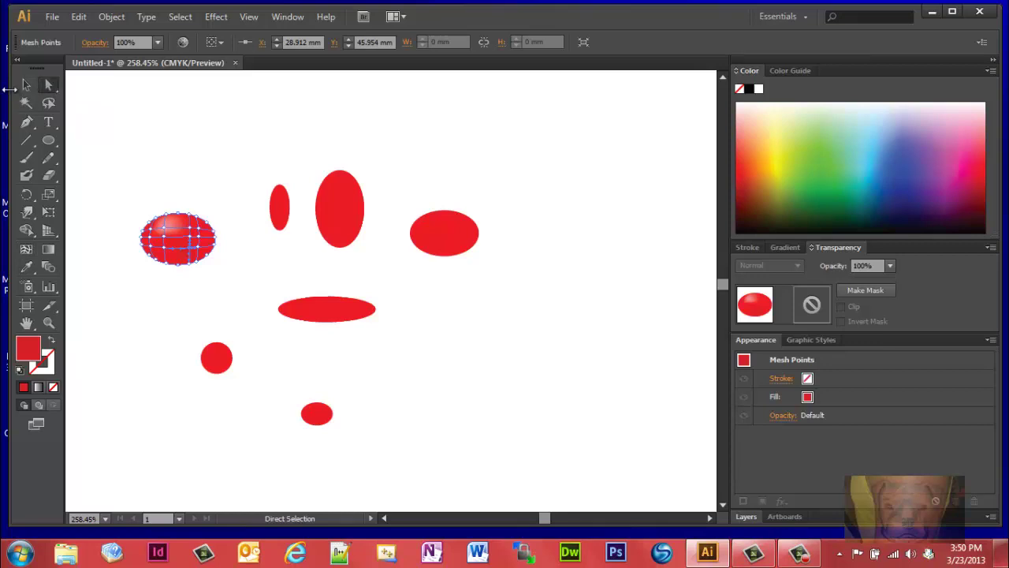
pyautogui.click(26, 84)
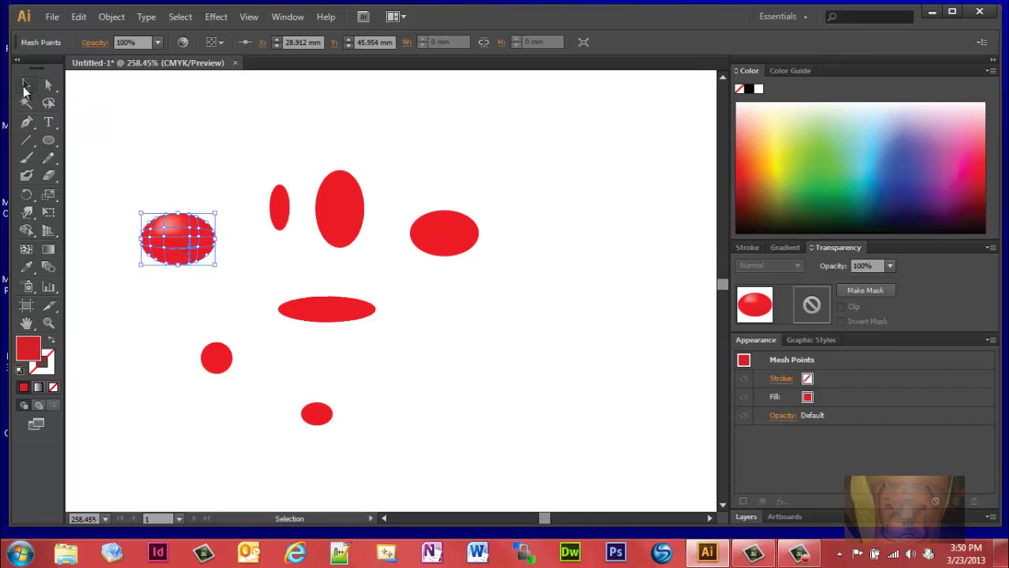
pyautogui.click(280, 211)
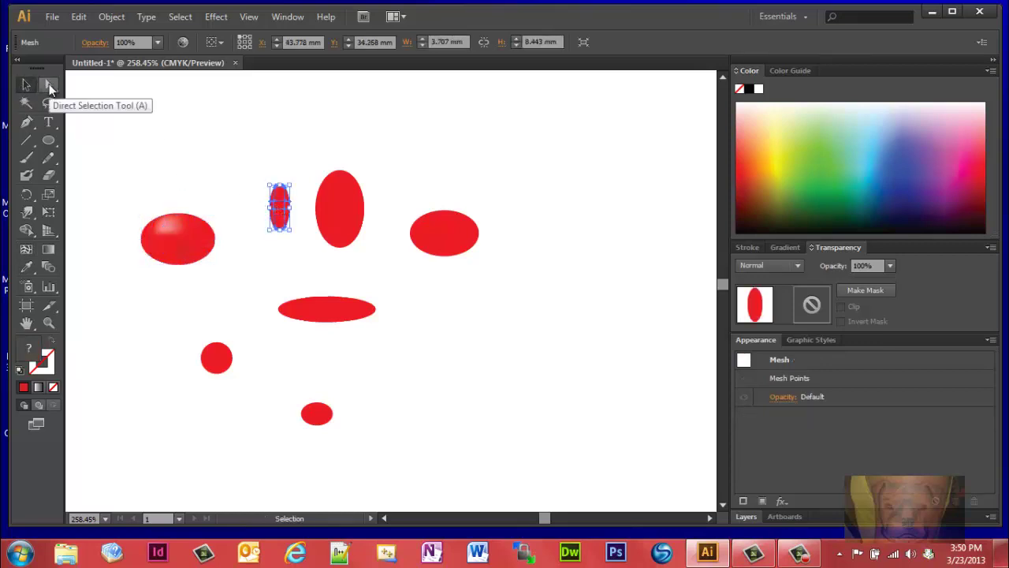
pyautogui.click(48, 83)
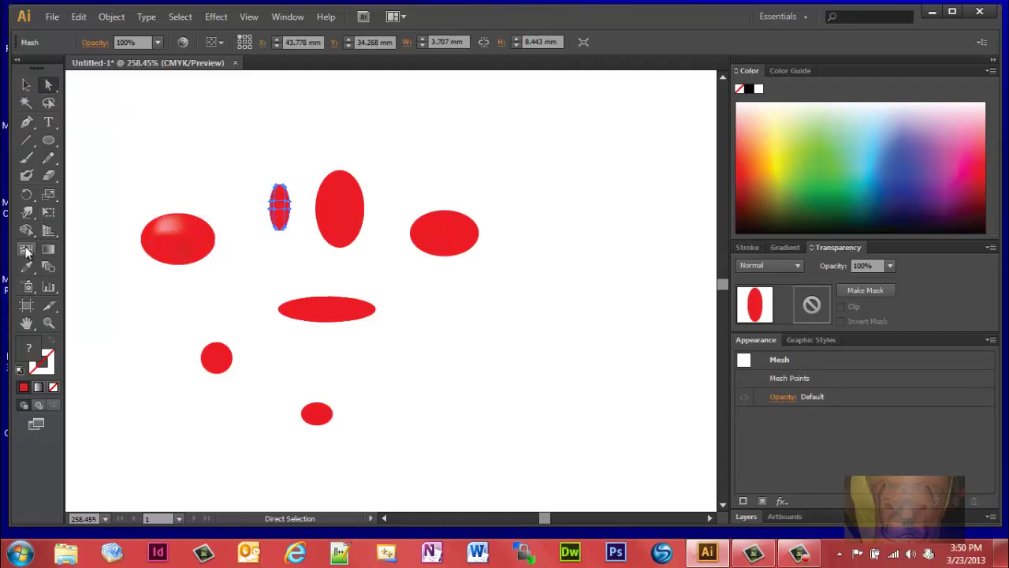
pyautogui.click(26, 250)
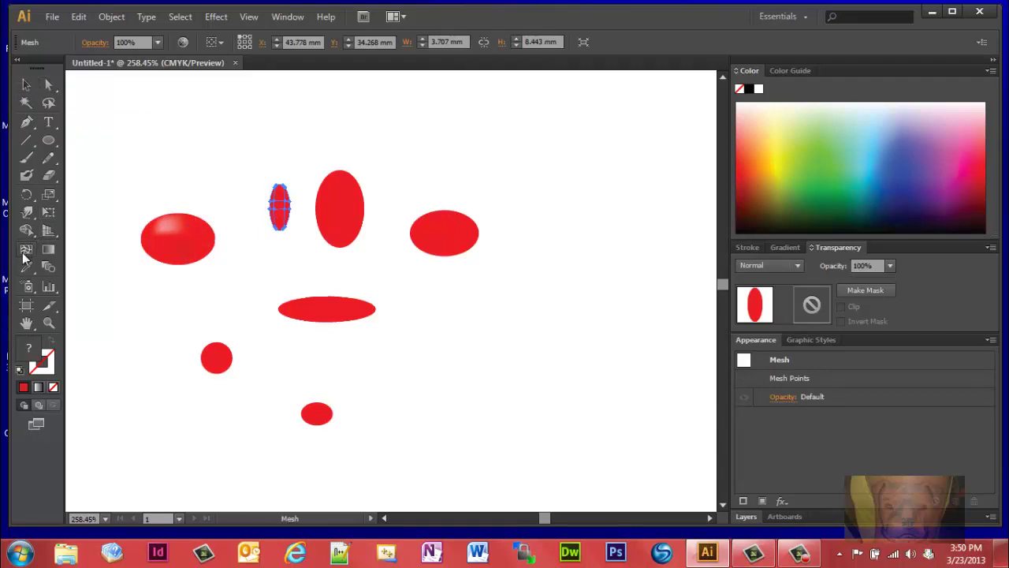
pyautogui.click(285, 229)
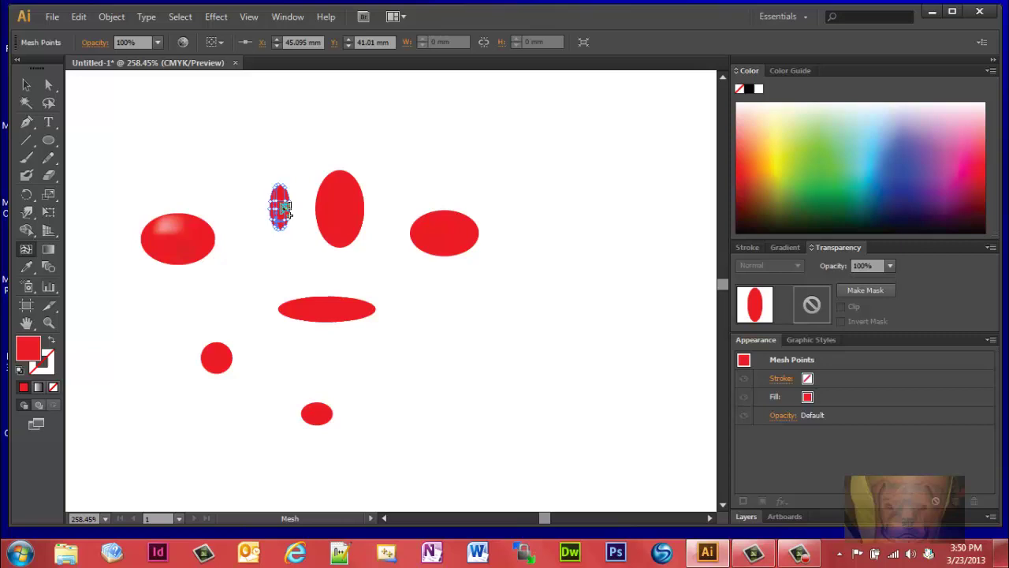
pyautogui.click(282, 207)
# Zoom in close on the narrow meshed ellipse
pyautogui.click(53, 324)
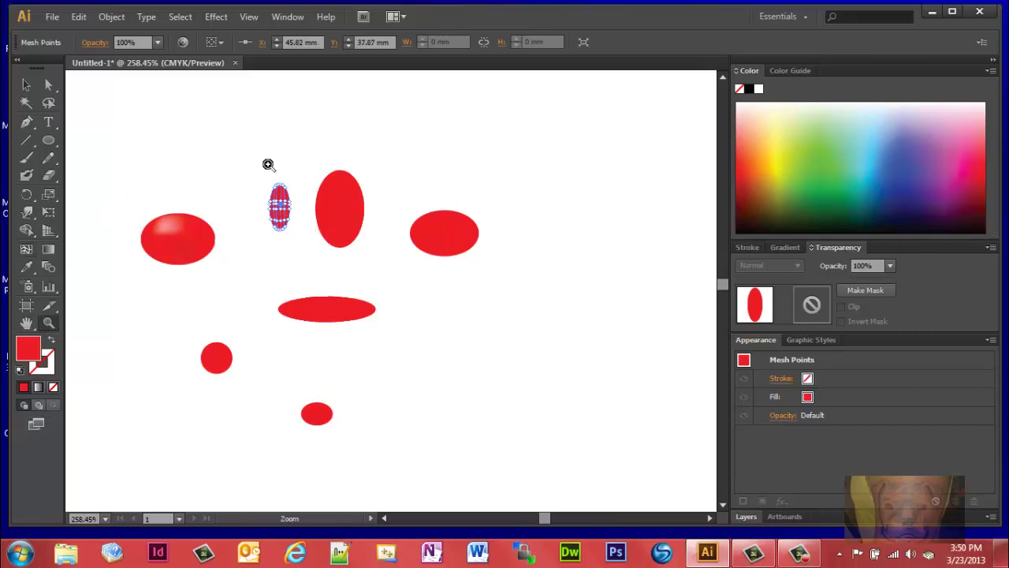
pyautogui.moveTo(254, 168); pyautogui.dragTo(307, 263)
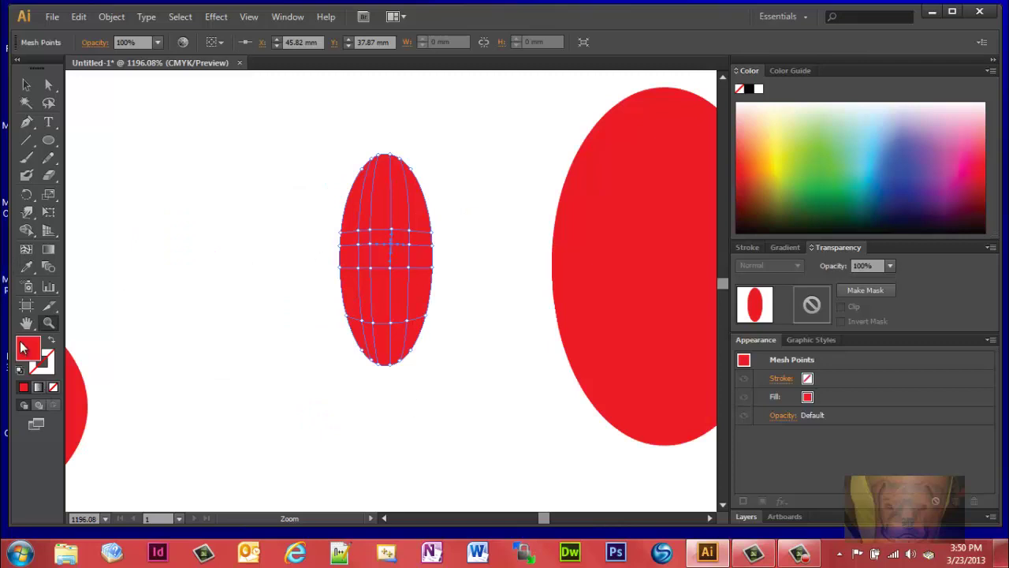
pyautogui.doubleClick(22, 348)
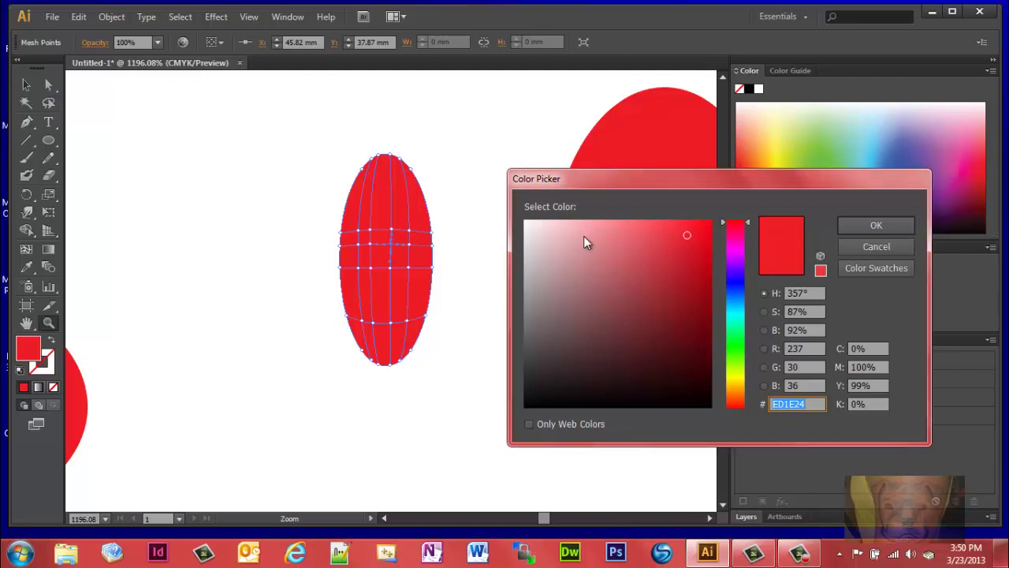
pyautogui.click(849, 249)
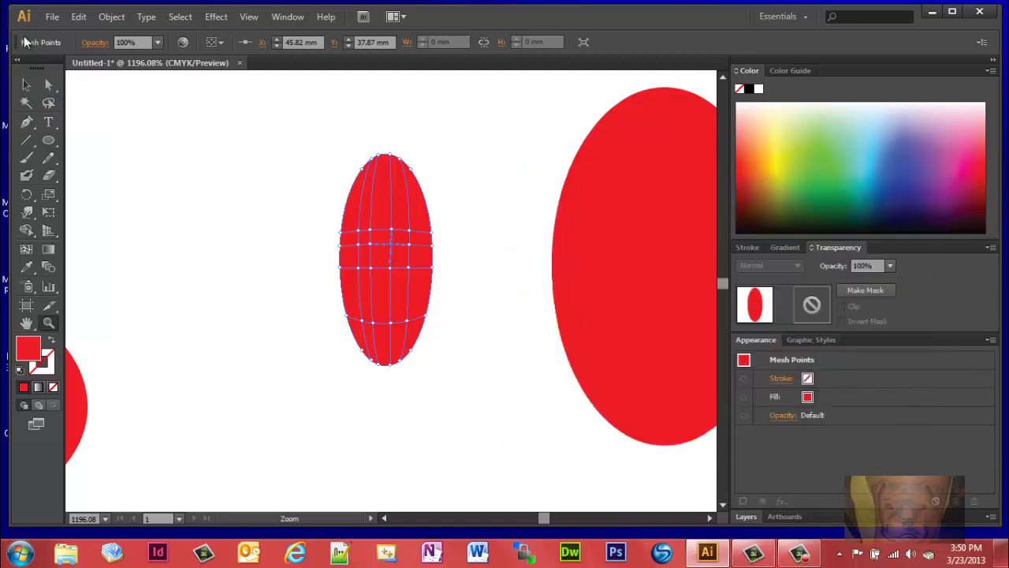
# Give an upper-left mesh point of the ellipse a pale pink highlight
pyautogui.click(47, 84)
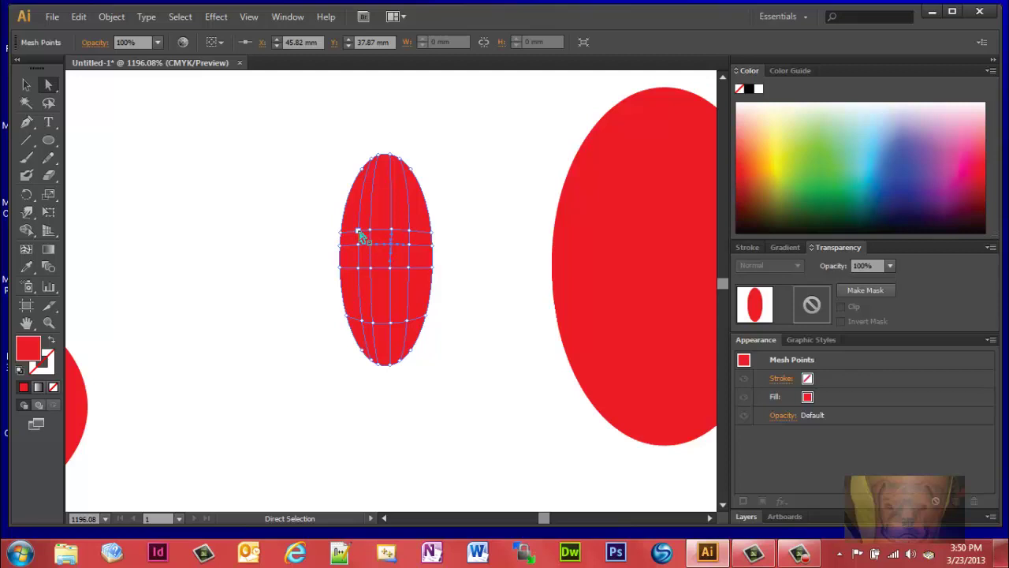
pyautogui.click(359, 232)
pyautogui.doubleClick(34, 353)
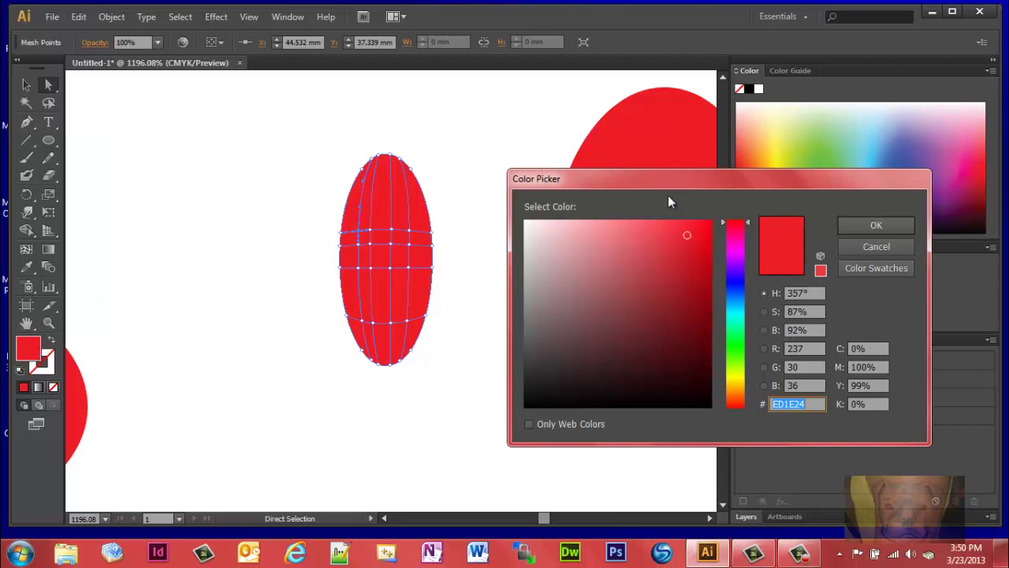
pyautogui.moveTo(687, 232); pyautogui.dragTo(610, 229)
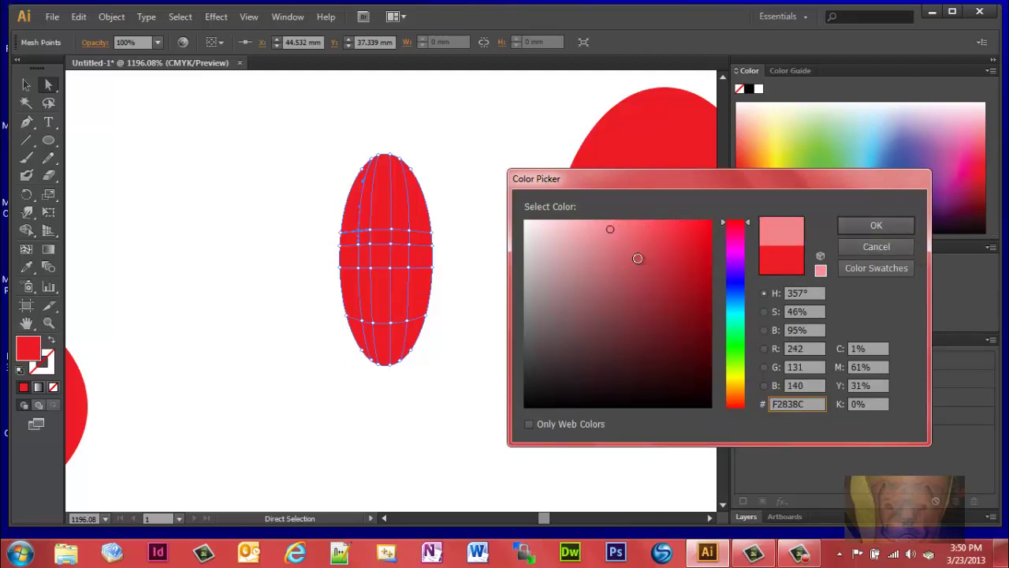
pyautogui.click(840, 225)
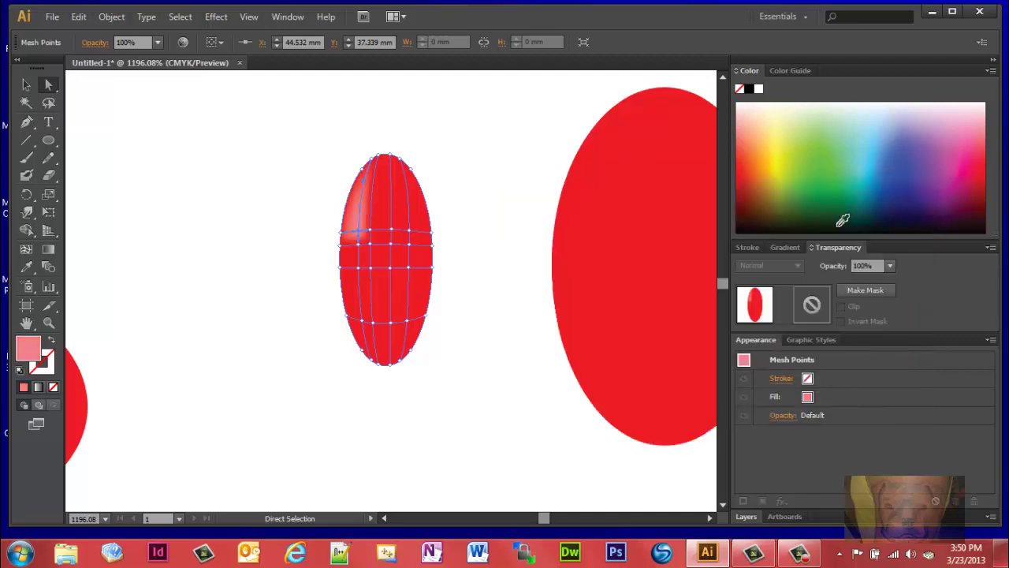
# Shade a lower mesh point of the ellipse with a darker red
pyautogui.click(391, 269)
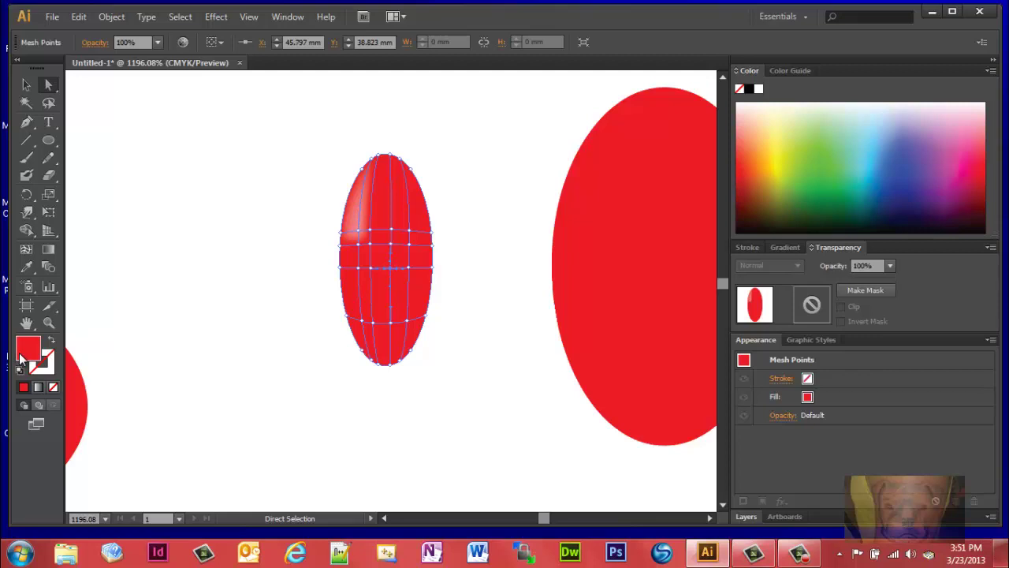
pyautogui.doubleClick(26, 355)
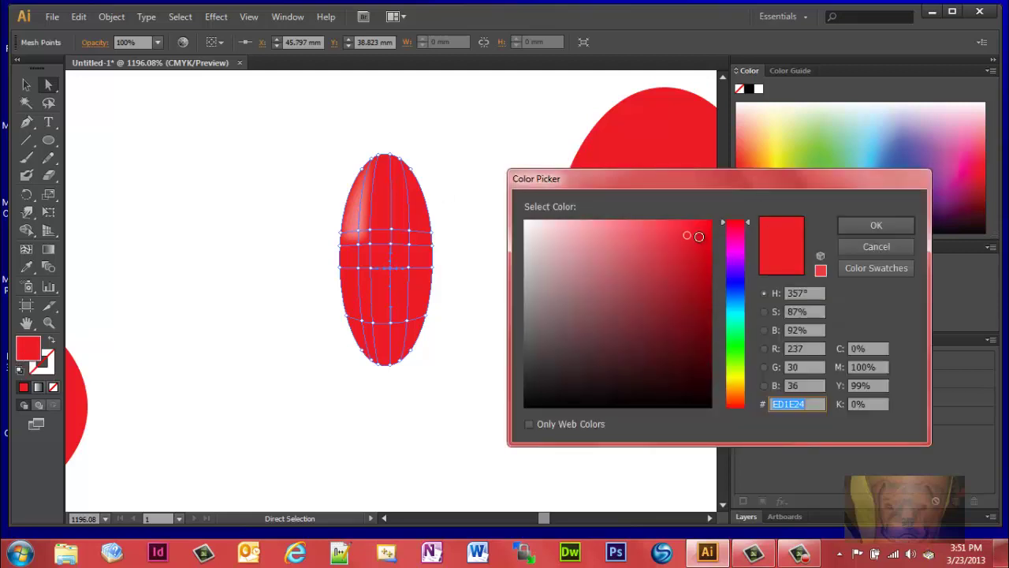
pyautogui.moveTo(687, 231); pyautogui.dragTo(701, 263)
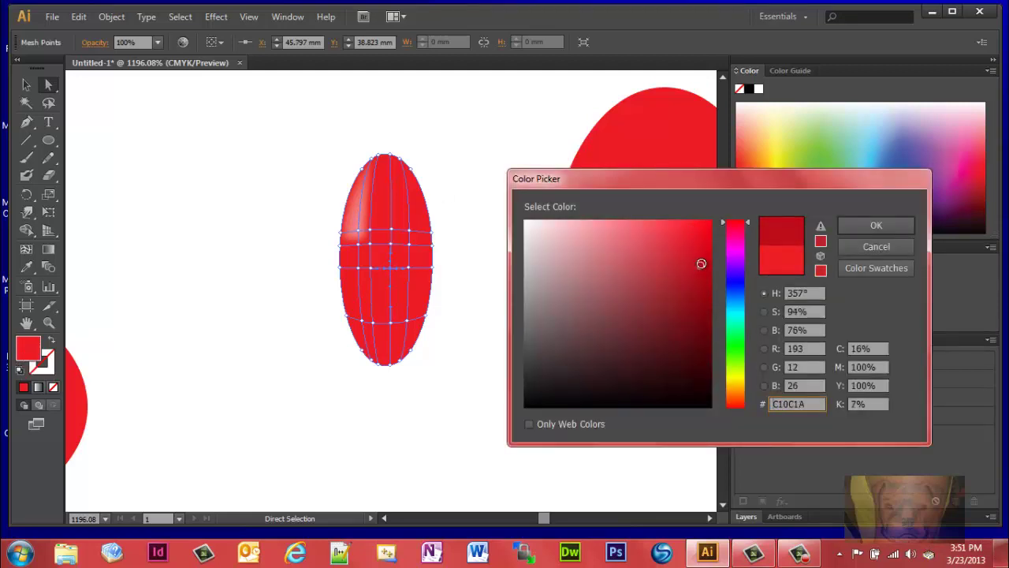
pyautogui.click(846, 224)
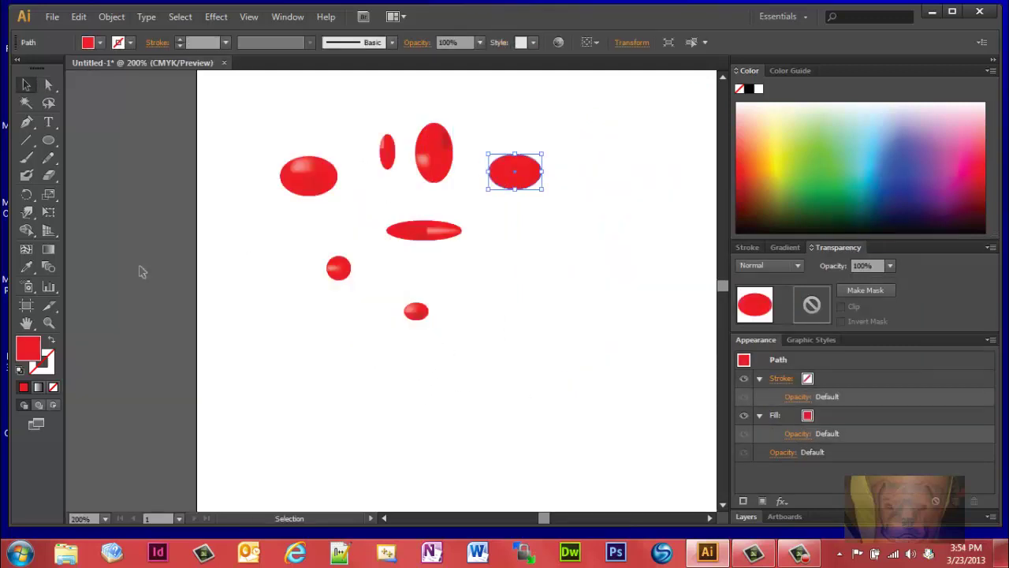
# Turn the right-hand oval into a mesh and give one point a pink highlight
pyautogui.click(26, 248)
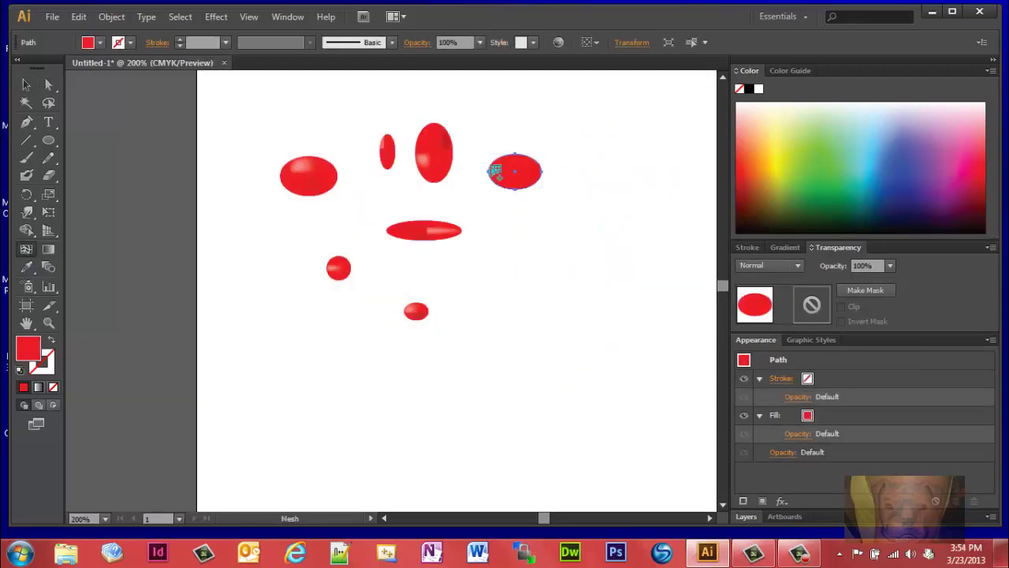
pyautogui.click(507, 171)
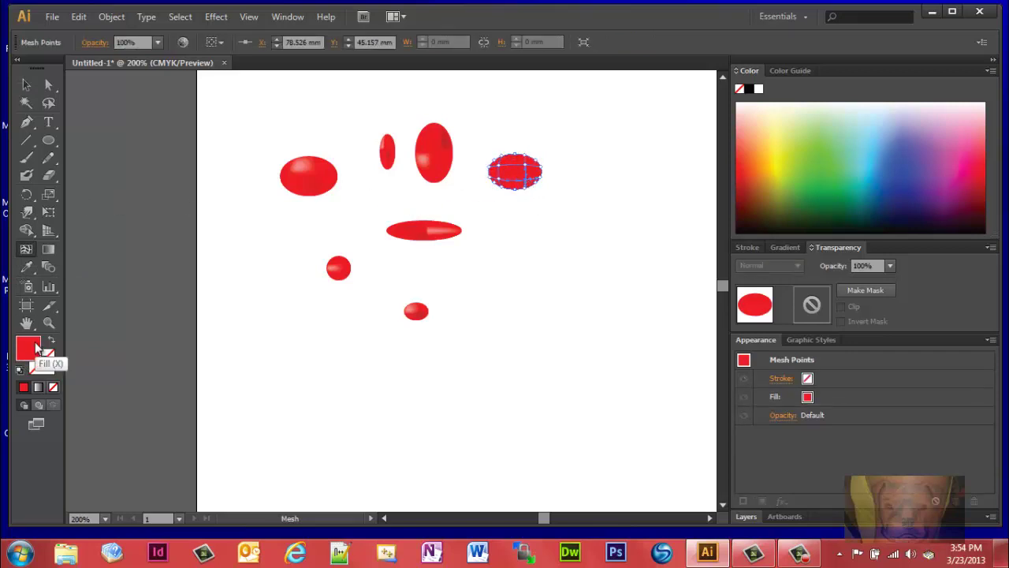
pyautogui.click(46, 84)
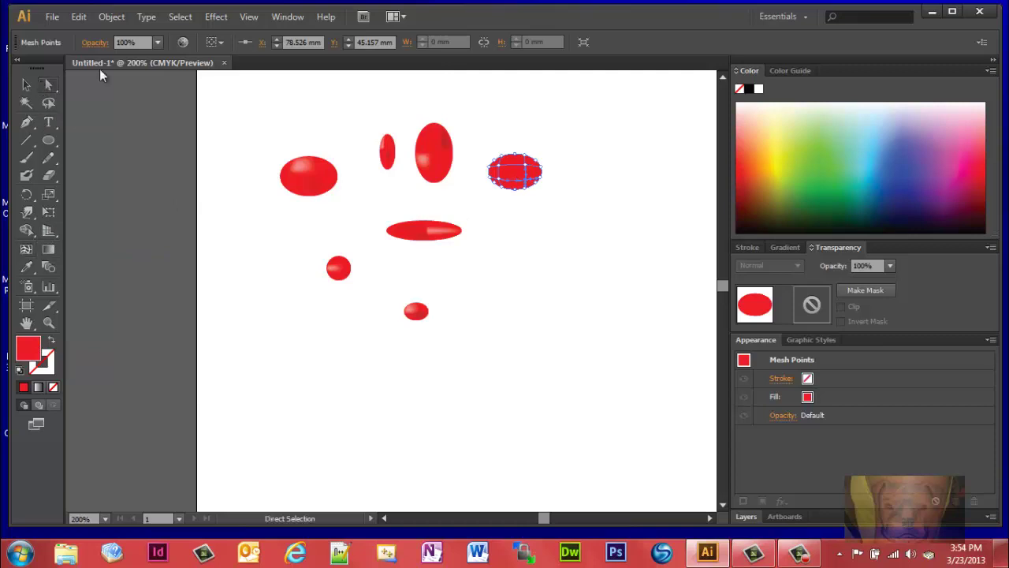
pyautogui.click(498, 172)
pyautogui.doubleClick(30, 354)
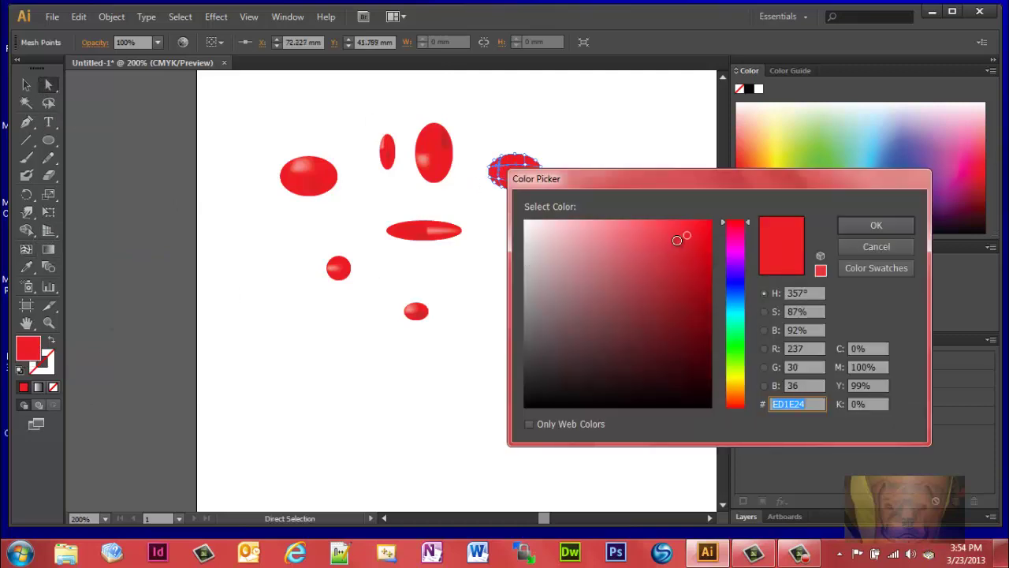
pyautogui.moveTo(688, 234); pyautogui.dragTo(584, 234)
pyautogui.click(905, 228)
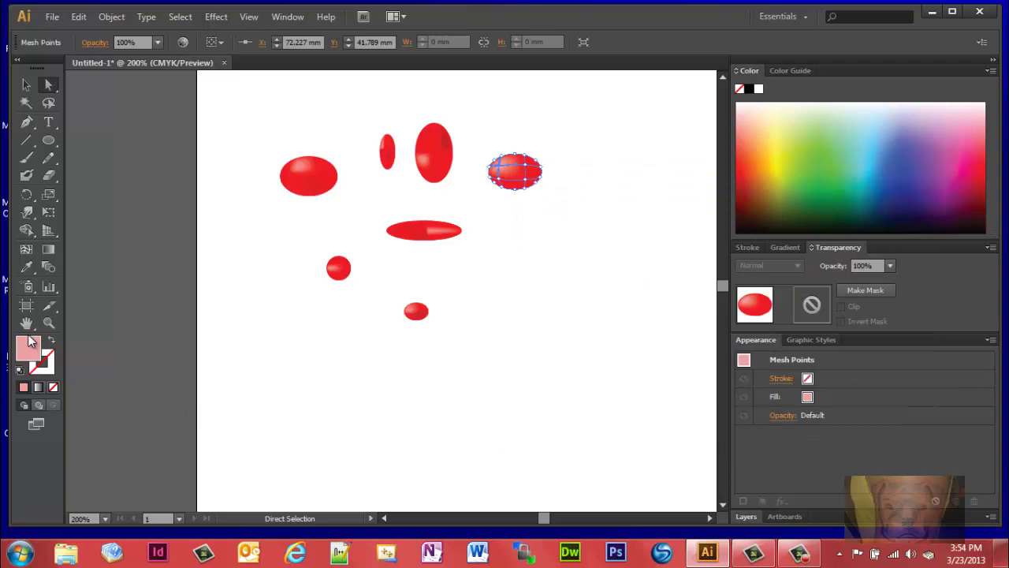
# Shade another mesh point of the oval with a deep red, then deselect
pyautogui.click(528, 180)
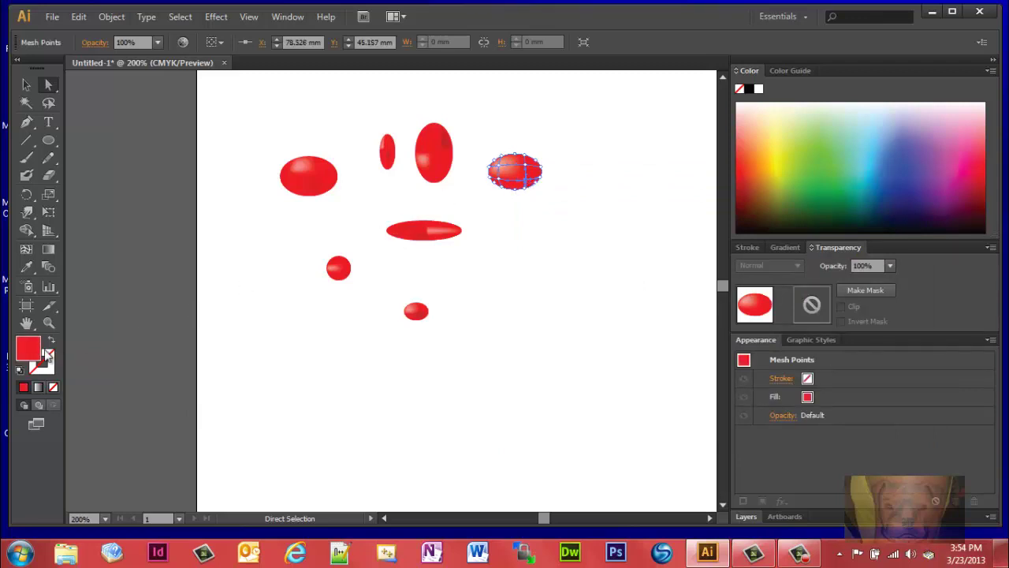
pyautogui.doubleClick(35, 356)
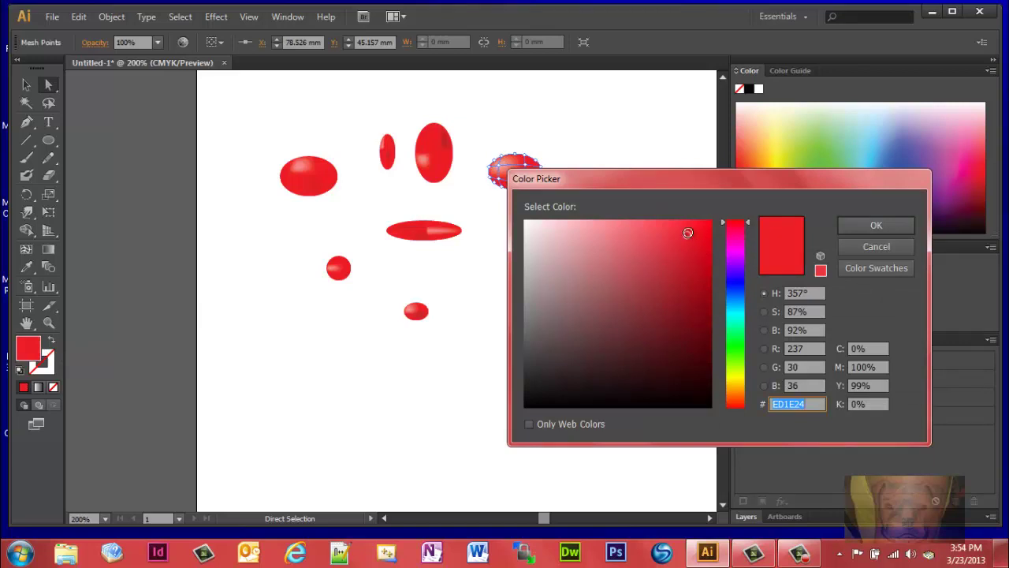
pyautogui.click(698, 249)
pyautogui.click(707, 261)
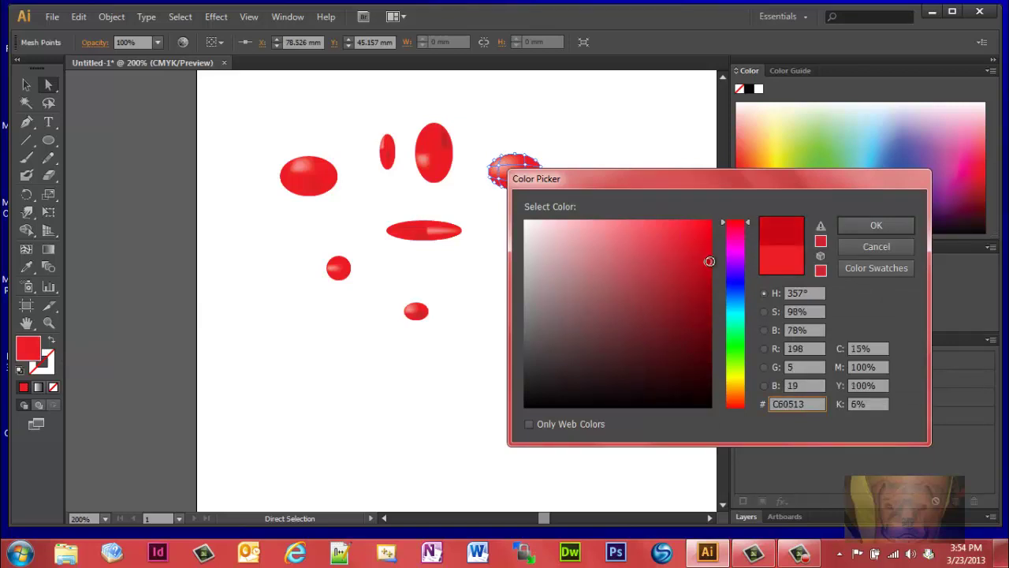
pyautogui.click(868, 224)
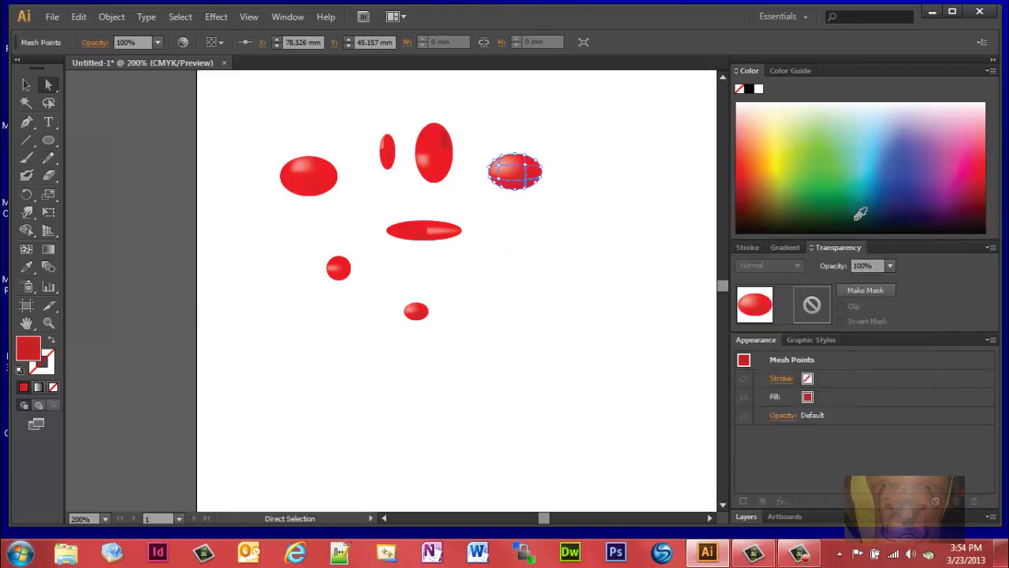
pyautogui.click(540, 292)
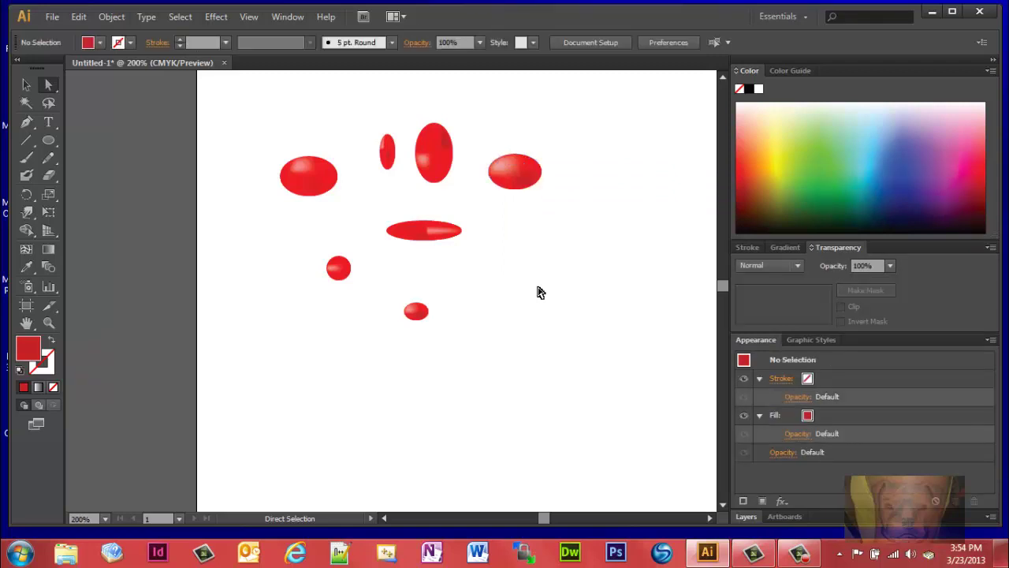
# Use the Warp Tool to push the left droplet into a tilted blob stretched upward
pyautogui.click(27, 215)
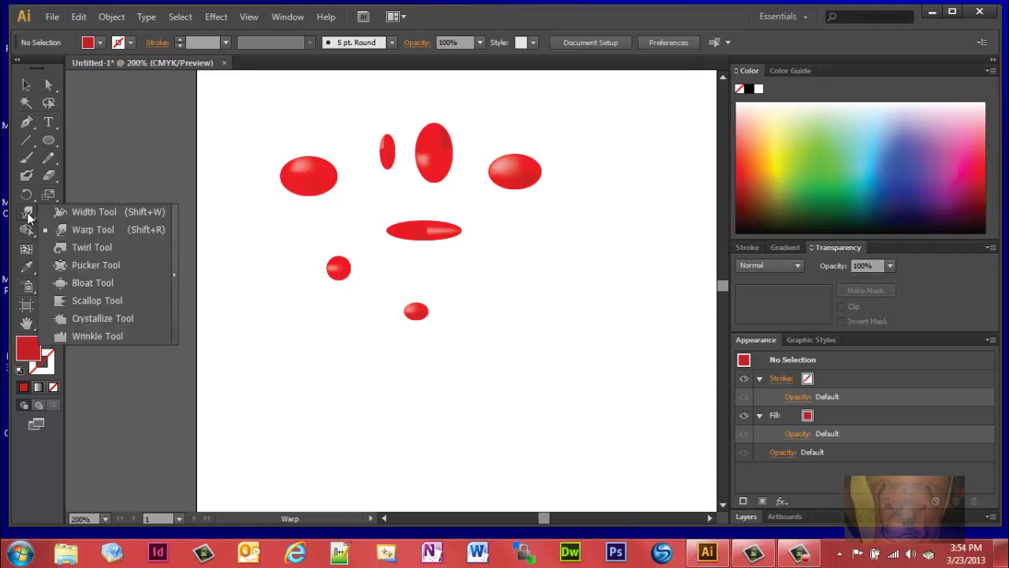
pyautogui.click(88, 236)
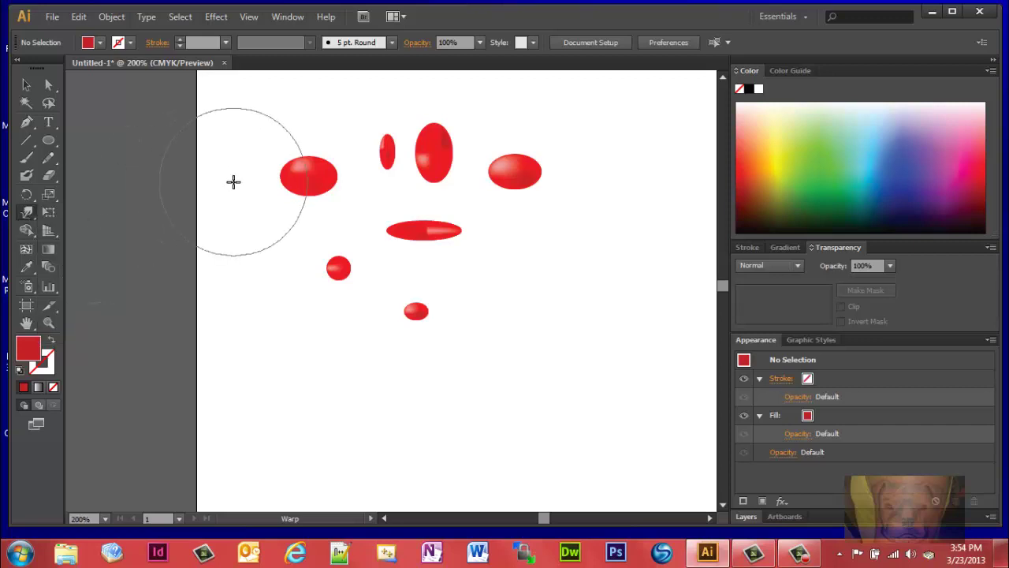
pyautogui.moveTo(293, 167); pyautogui.dragTo(247, 223)
pyautogui.moveTo(309, 193)
pyautogui.mouseDown()
pyautogui.moveTo(291, 241)
pyautogui.moveTo(245, 257)
pyautogui.mouseUp()
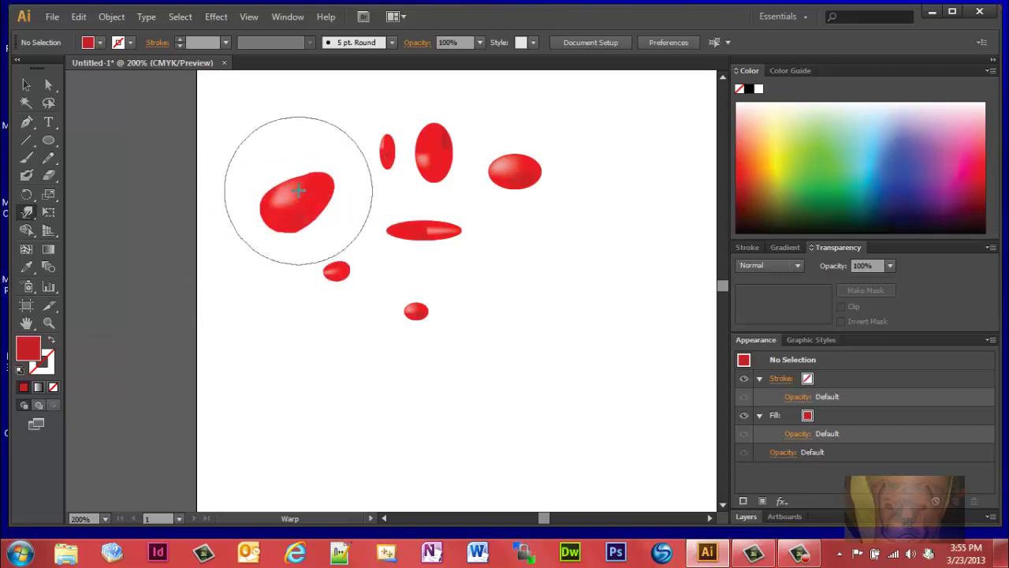
pyautogui.moveTo(294, 189); pyautogui.dragTo(288, 128)
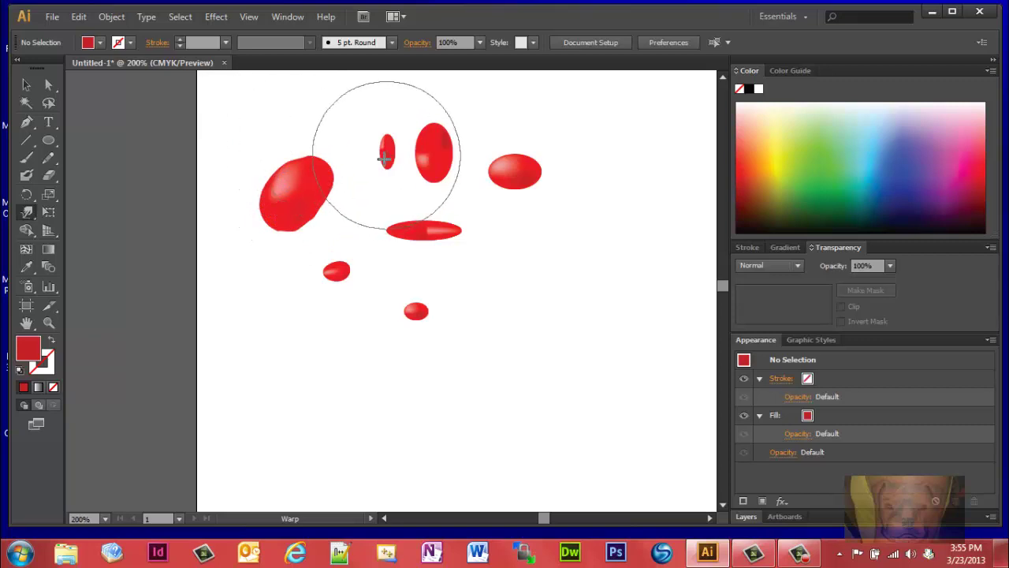
# Warp the remaining droplets into pointed, bent and stretched splash shapes
pyautogui.moveTo(379, 161)
pyautogui.mouseDown()
pyautogui.moveTo(345, 174)
pyautogui.moveTo(394, 201)
pyautogui.moveTo(376, 168)
pyautogui.moveTo(403, 201)
pyautogui.moveTo(365, 201)
pyautogui.moveTo(378, 189)
pyautogui.moveTo(333, 206)
pyautogui.mouseUp()
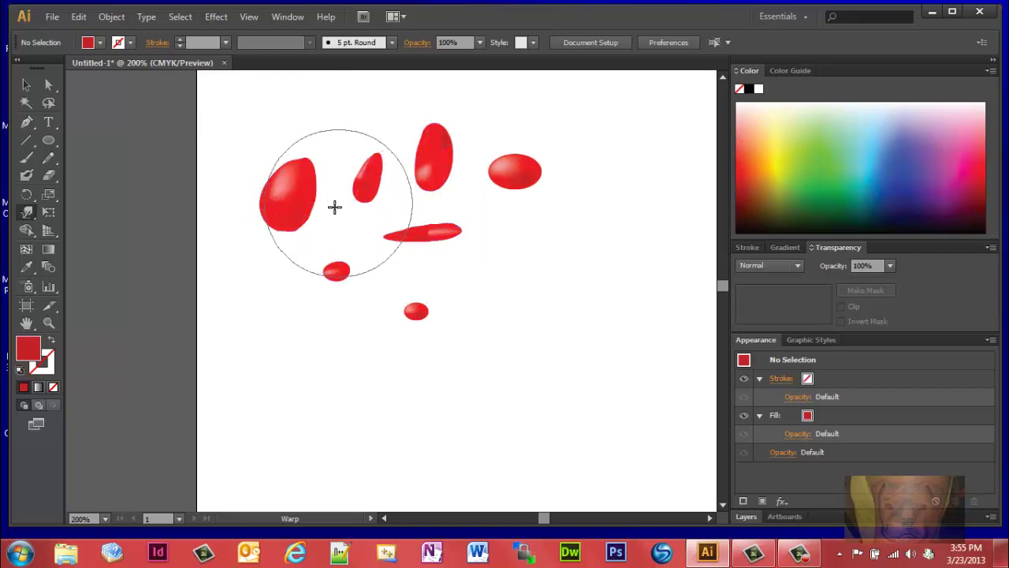
pyautogui.moveTo(337, 271)
pyautogui.mouseDown()
pyautogui.moveTo(371, 212)
pyautogui.moveTo(404, 240)
pyautogui.moveTo(372, 282)
pyautogui.mouseUp()
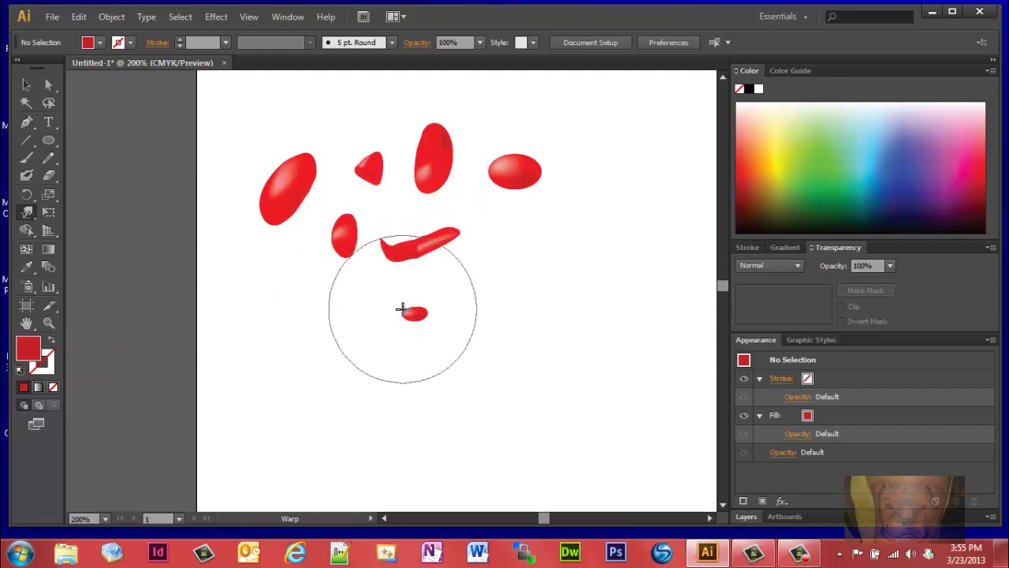
pyautogui.moveTo(408, 310)
pyautogui.mouseDown()
pyautogui.moveTo(422, 265)
pyautogui.moveTo(476, 272)
pyautogui.mouseUp()
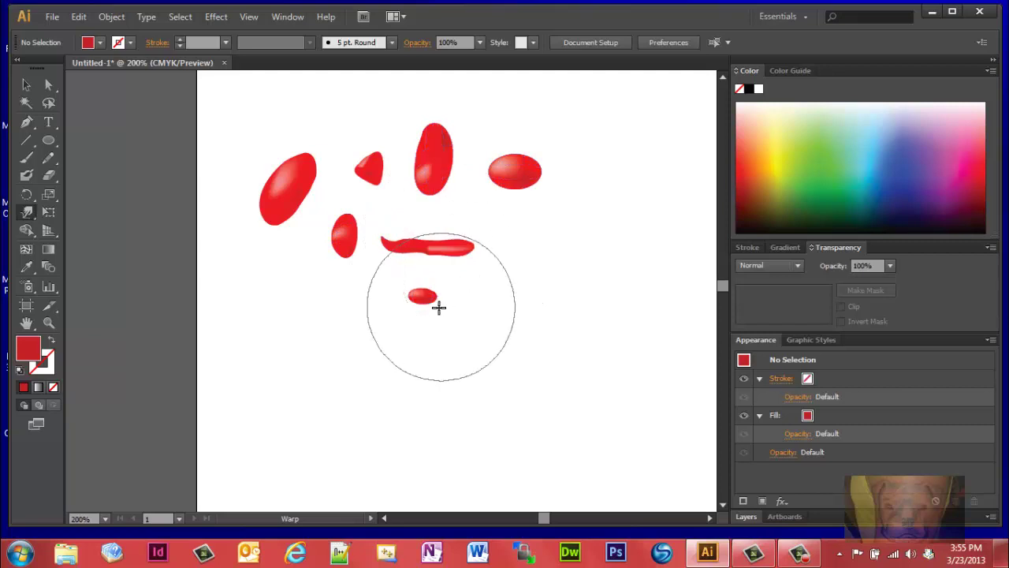
pyautogui.moveTo(428, 308); pyautogui.dragTo(329, 346)
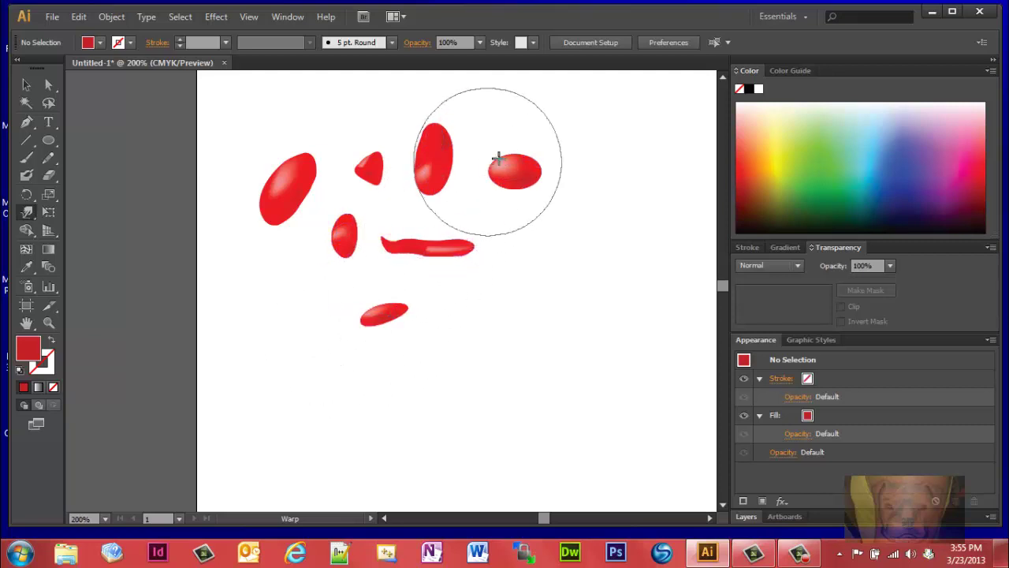
pyautogui.moveTo(497, 158)
pyautogui.mouseDown()
pyautogui.moveTo(449, 250)
pyautogui.moveTo(311, 299)
pyautogui.moveTo(355, 297)
pyautogui.moveTo(357, 265)
pyautogui.moveTo(323, 347)
pyautogui.mouseUp()
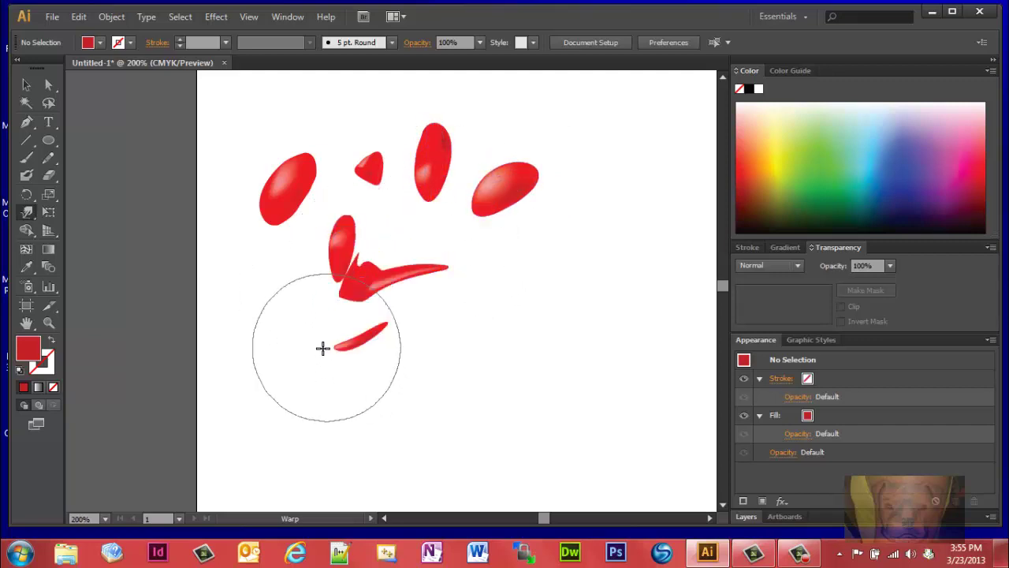
pyautogui.moveTo(421, 177); pyautogui.dragTo(376, 265)
pyautogui.moveTo(367, 181); pyautogui.dragTo(323, 213)
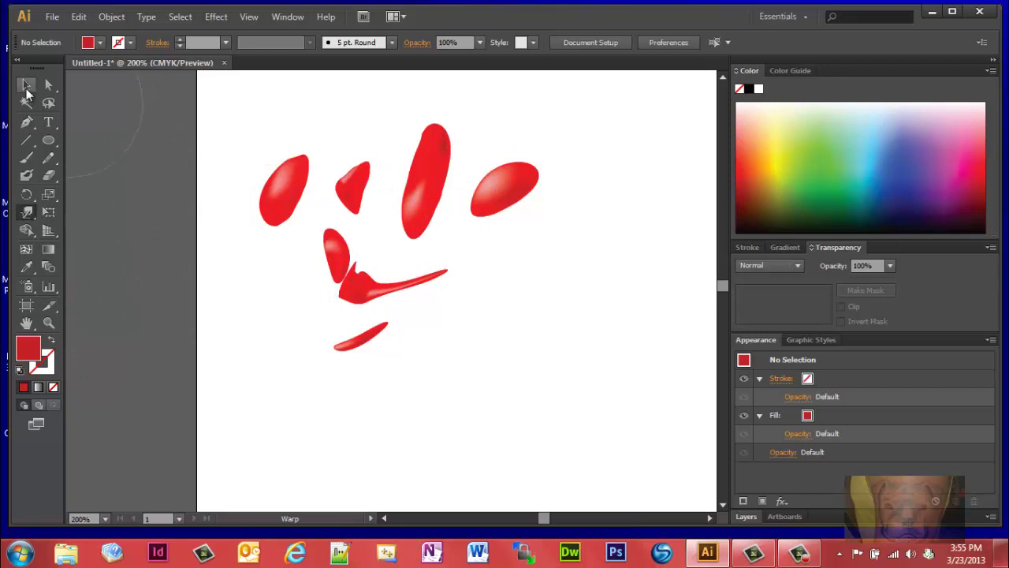
# Select all the red splashes, scale them down into a small top-left cluster, and deselect
pyautogui.click(28, 86)
pyautogui.moveTo(240, 125); pyautogui.dragTo(335, 198)
pyautogui.click(358, 236)
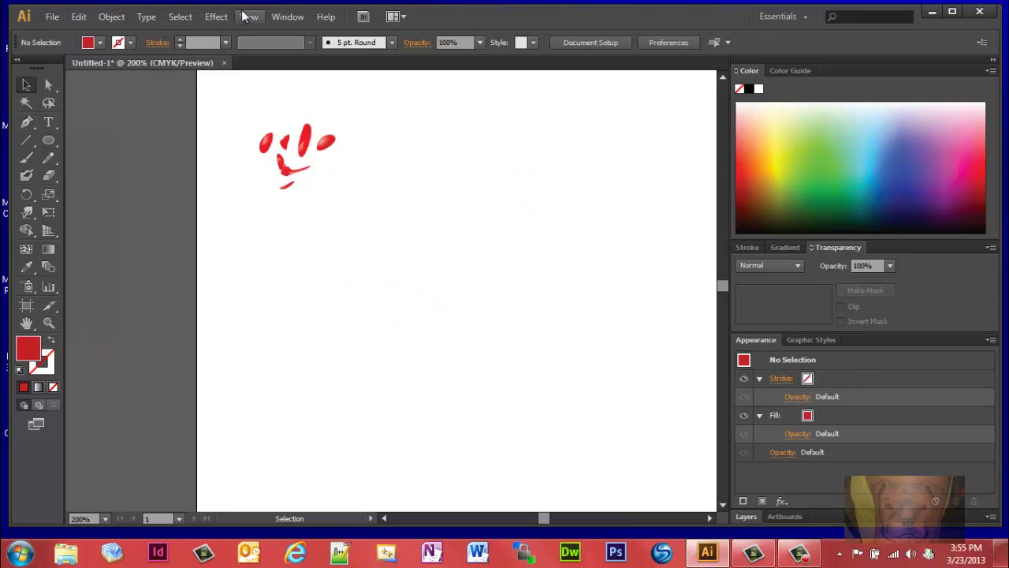
# Drag the splash cluster into the Symbols panel as a new symbol named 'Red Paint'
pyautogui.click(284, 16)
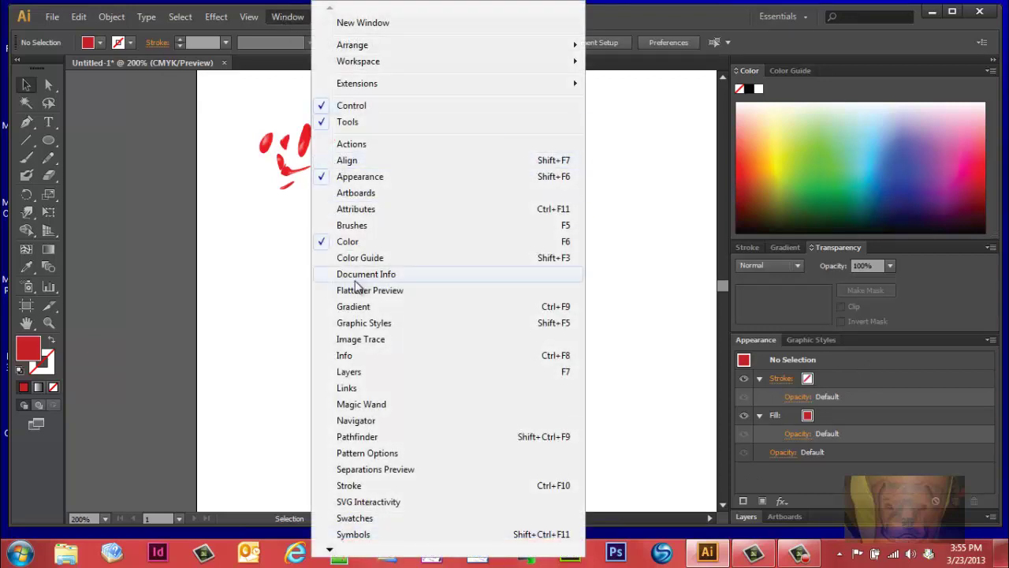
pyautogui.click(347, 536)
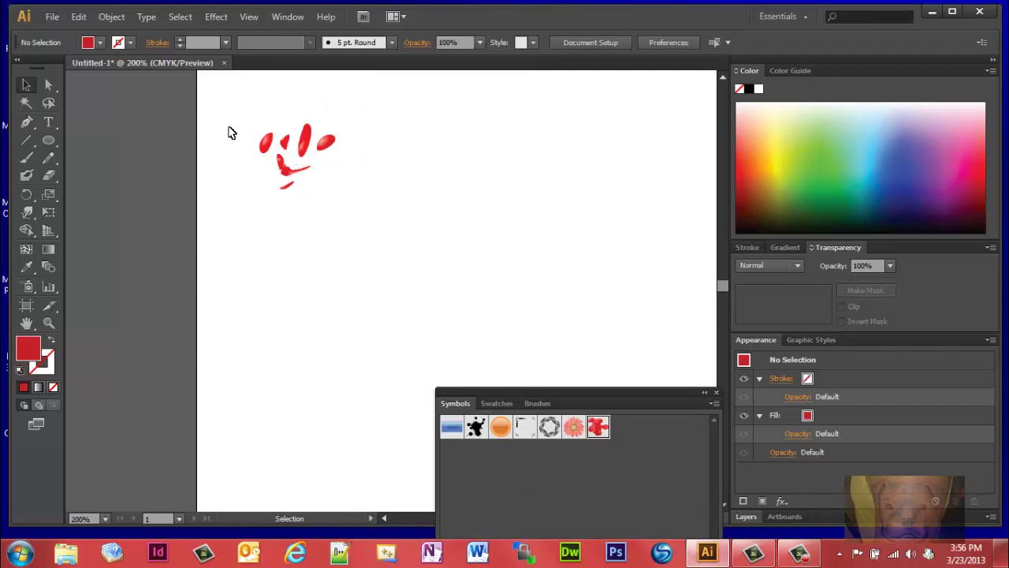
pyautogui.moveTo(234, 127)
pyautogui.mouseDown()
pyautogui.moveTo(273, 192)
pyautogui.moveTo(331, 184)
pyautogui.moveTo(334, 194)
pyautogui.mouseUp()
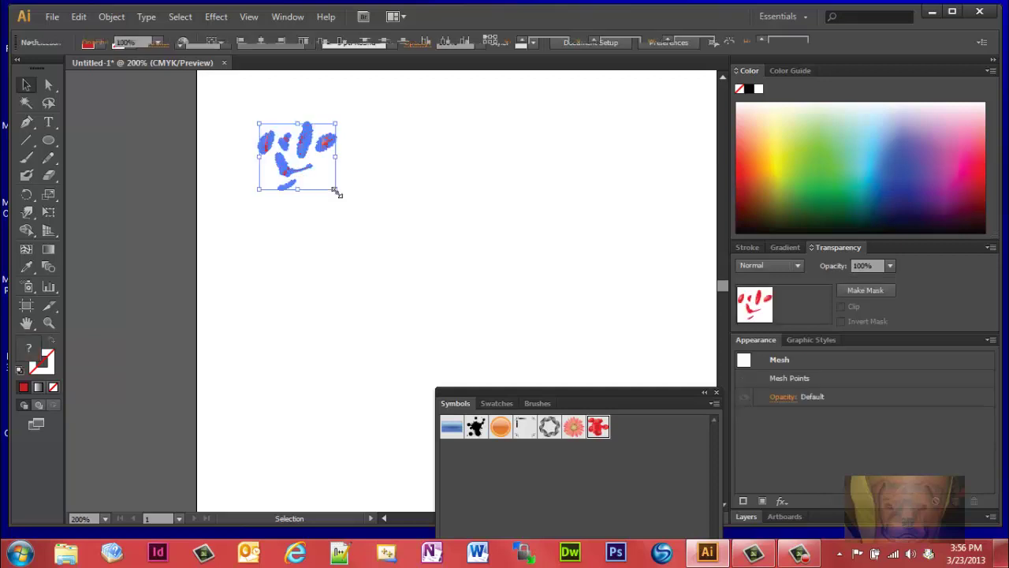
pyautogui.moveTo(282, 149); pyautogui.dragTo(635, 420)
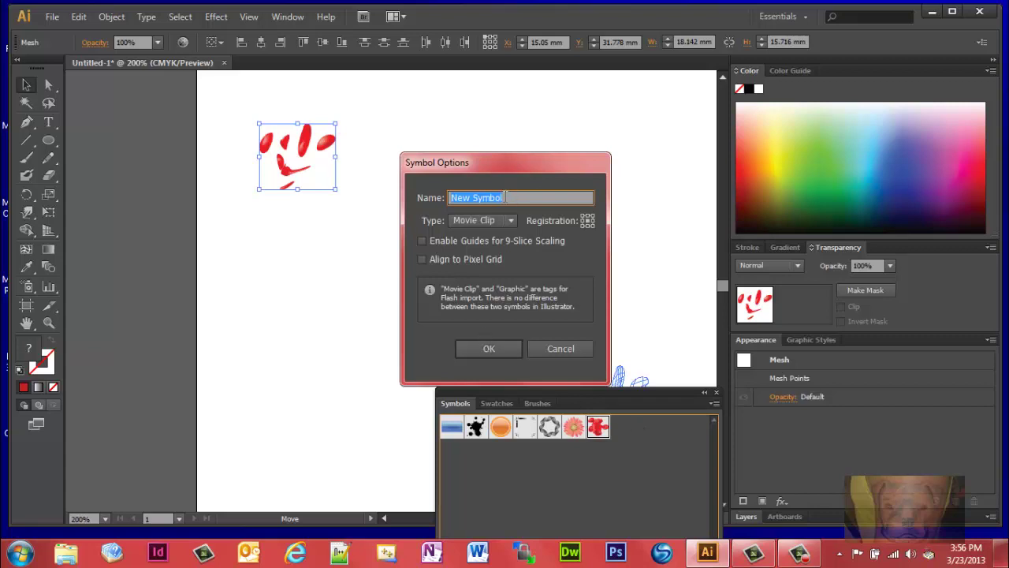
pyautogui.write('Red Paint')
pyautogui.click(509, 347)
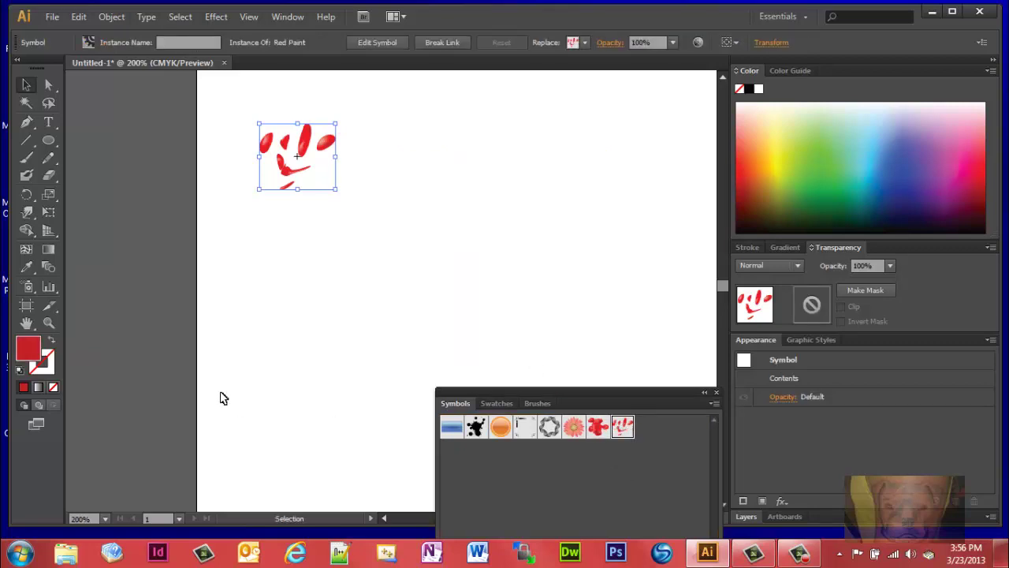
# Spray six bursts of Red Paint symbol copies over the upper-left artboard, then deselect
pyautogui.click(28, 291)
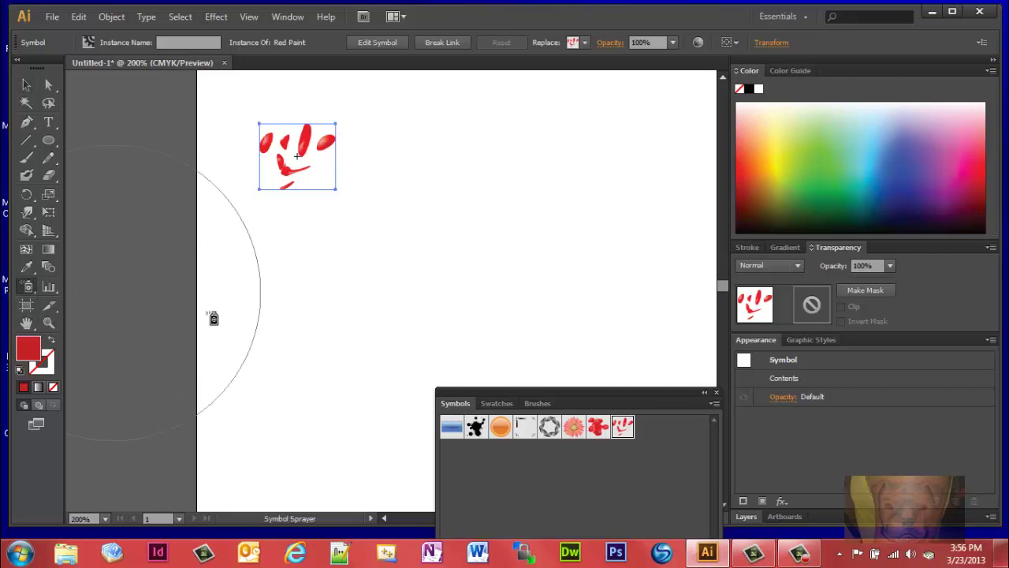
pyautogui.click(443, 195)
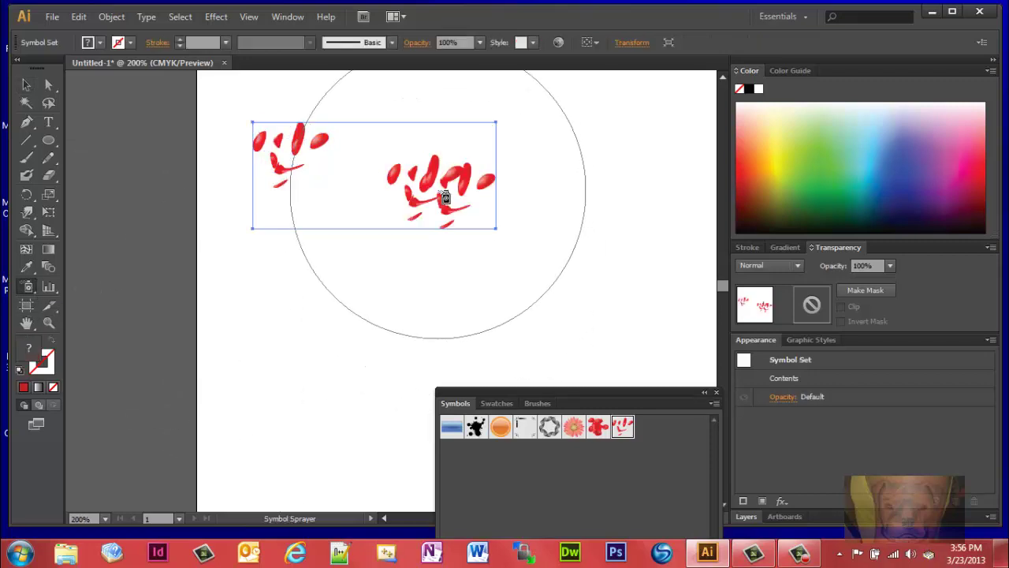
pyautogui.click(354, 264)
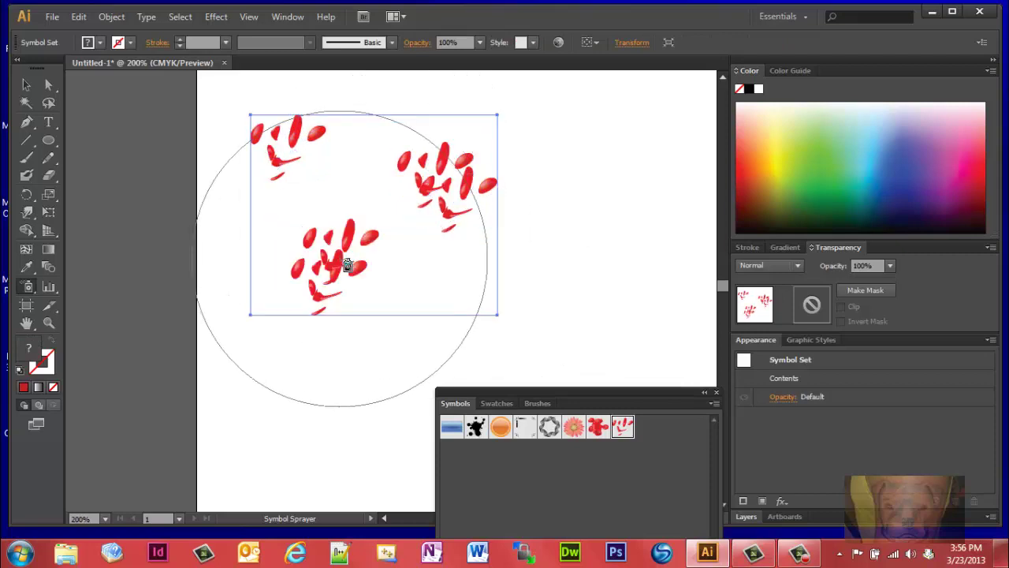
pyautogui.click(344, 198)
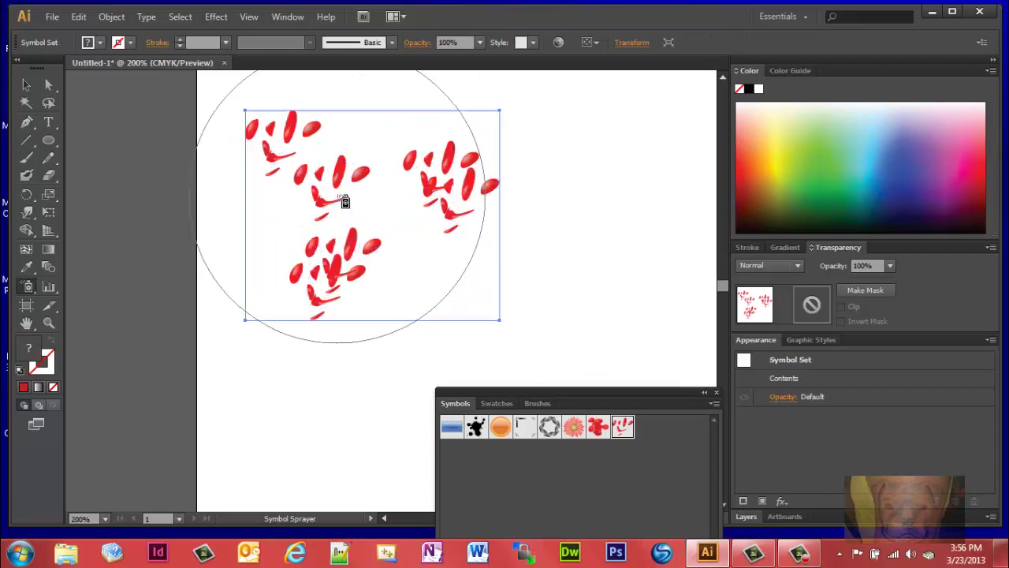
pyautogui.click(416, 212)
pyautogui.click(359, 154)
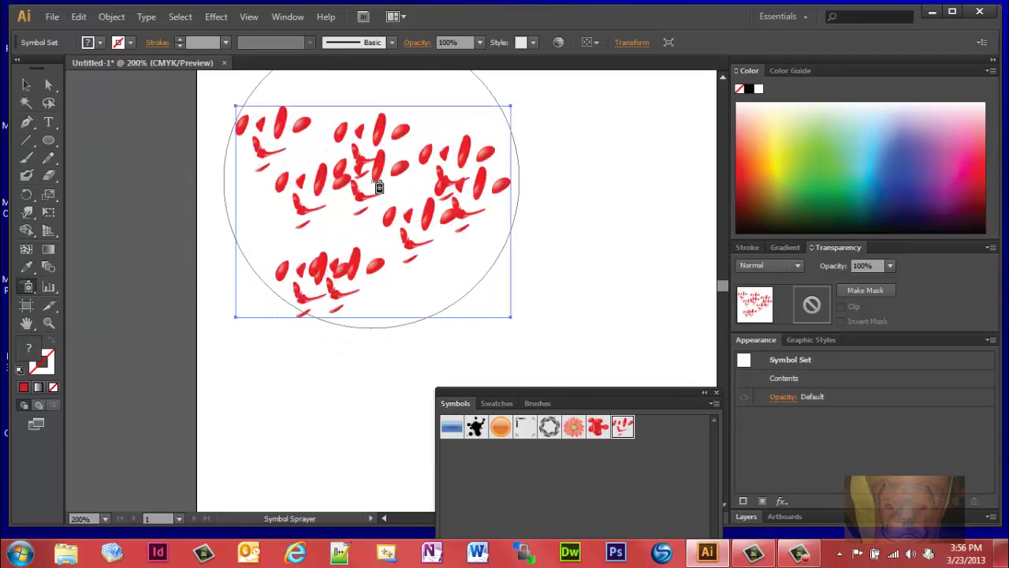
pyautogui.click(343, 245)
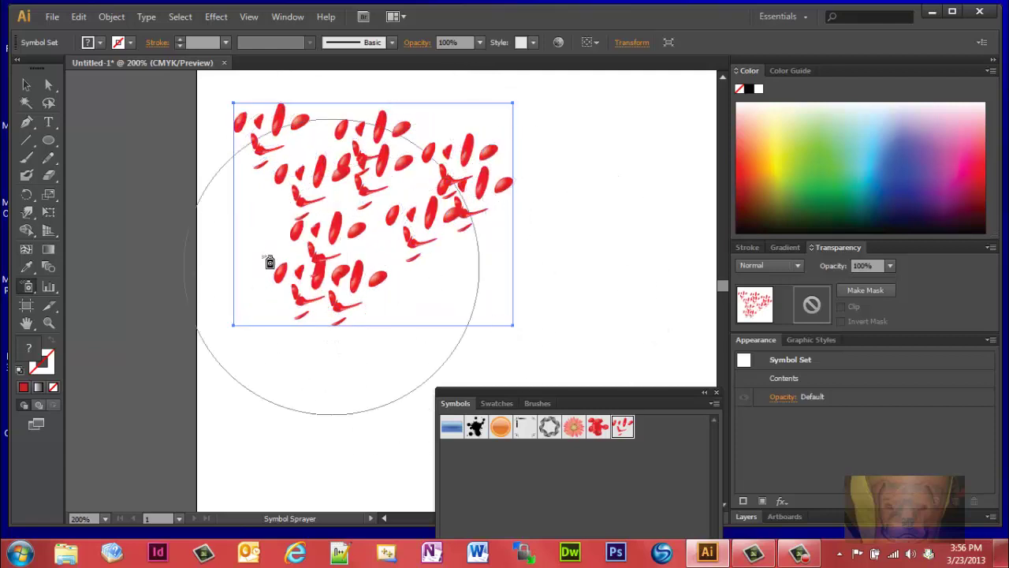
pyautogui.press('v')
pyautogui.click(520, 353)
pyautogui.scroll(2, 521, 354)
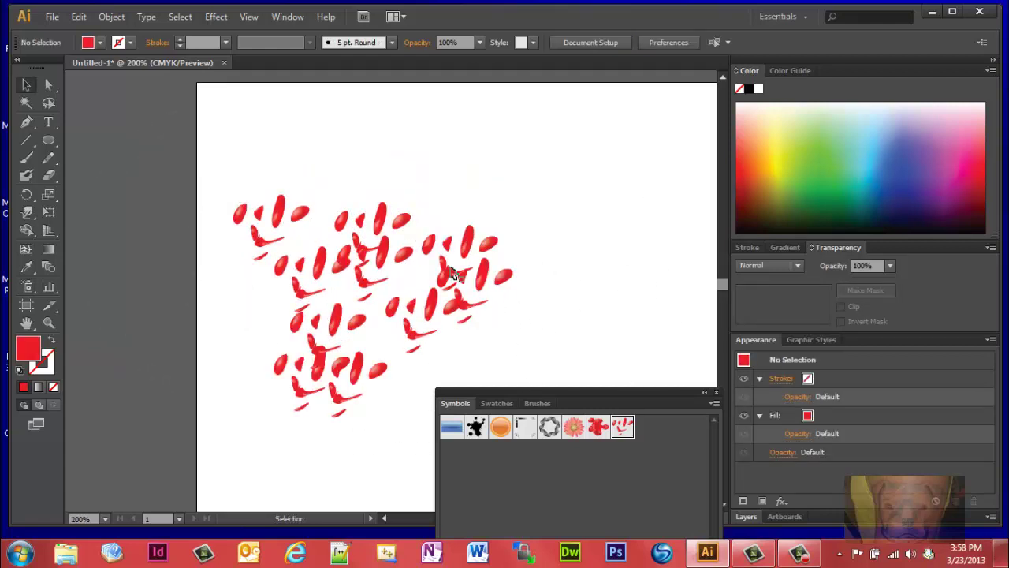